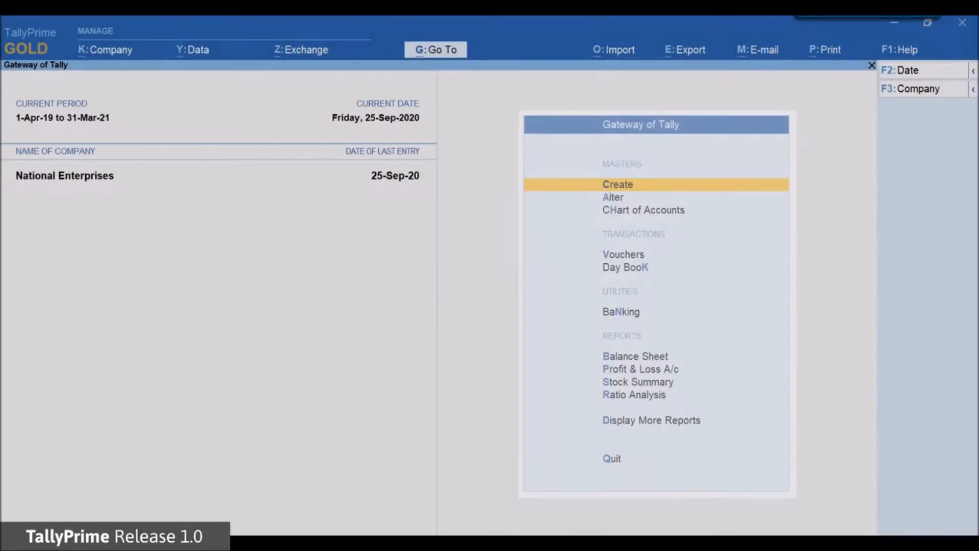
key("alt+k")
key("alt+y")
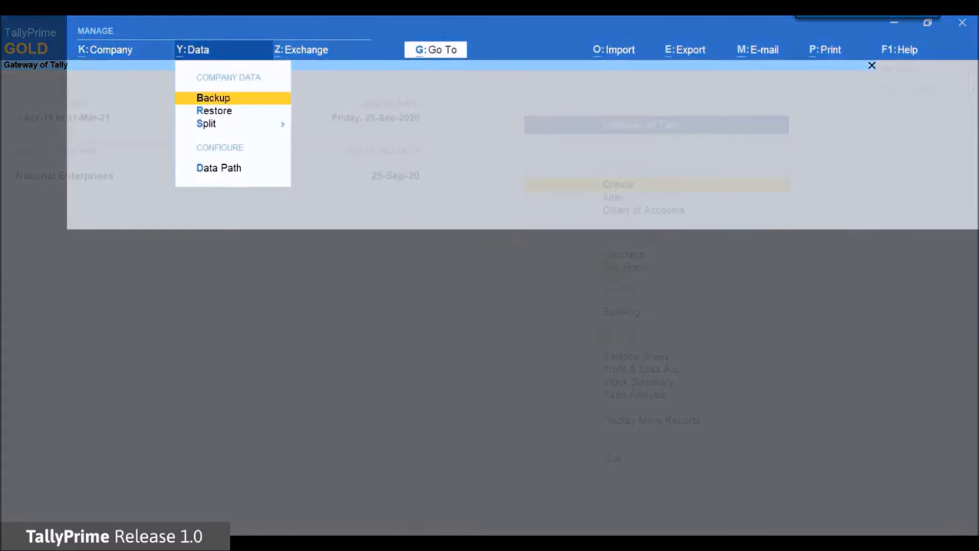
key("alt+z")
key("alt+o")
key("alt+e")
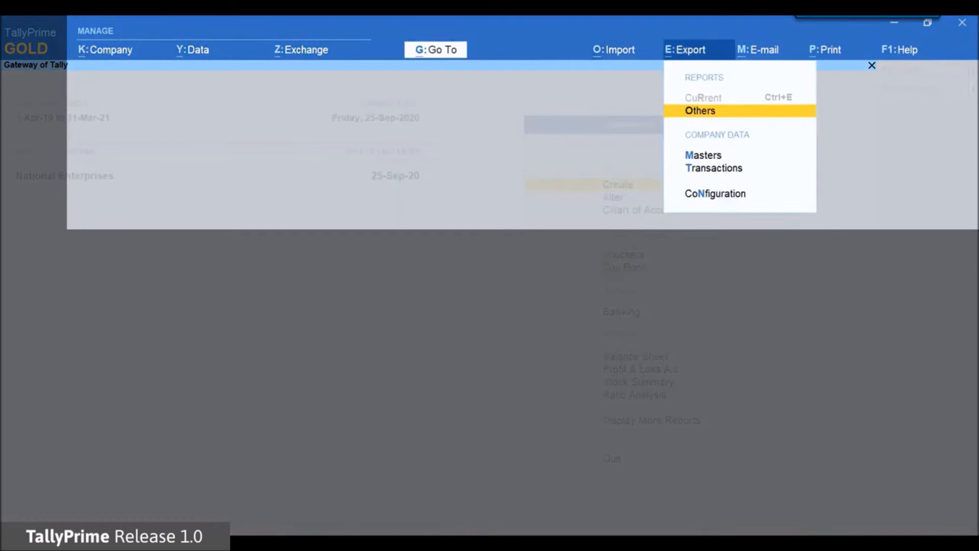
key("alt+m")
key("alt+p")
key("F1")
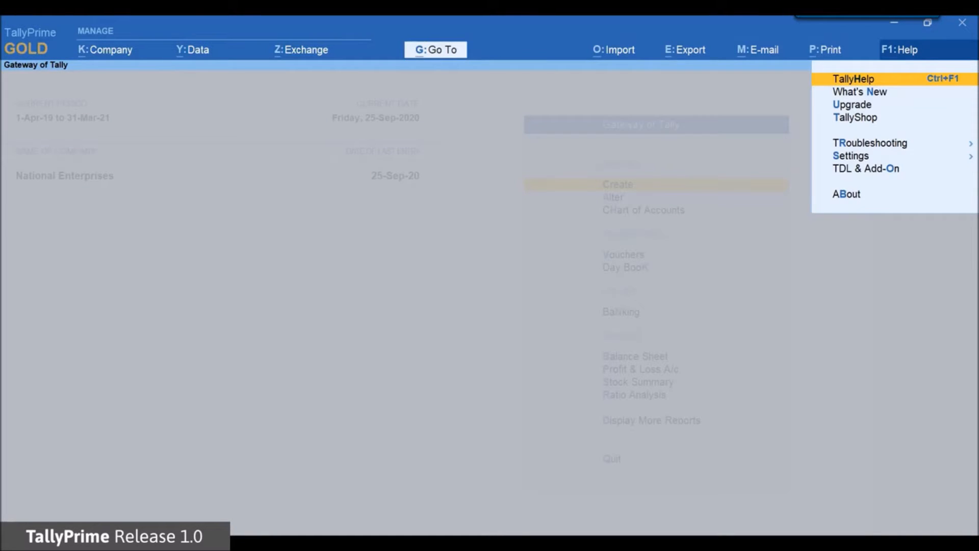
Search the list of reports for "Out".
key("alt+g")
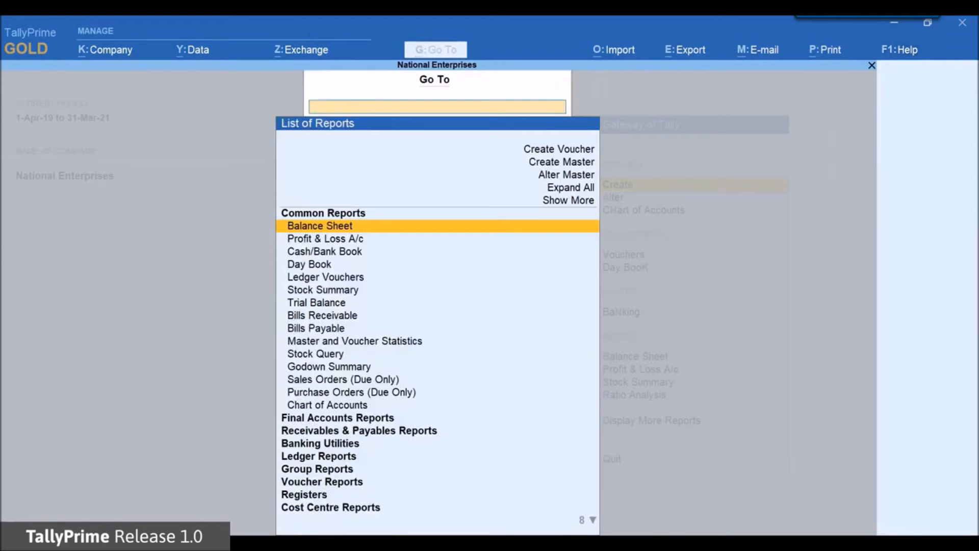
type("Out")
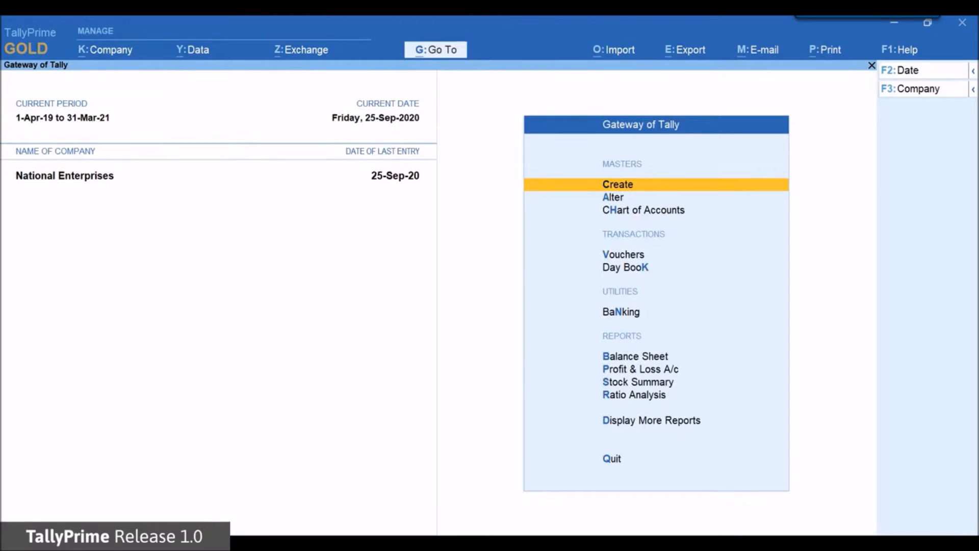
Start a new receipt voucher with HDFC Bank Account as its account.
key("Down")
key("Down")
key("Down")
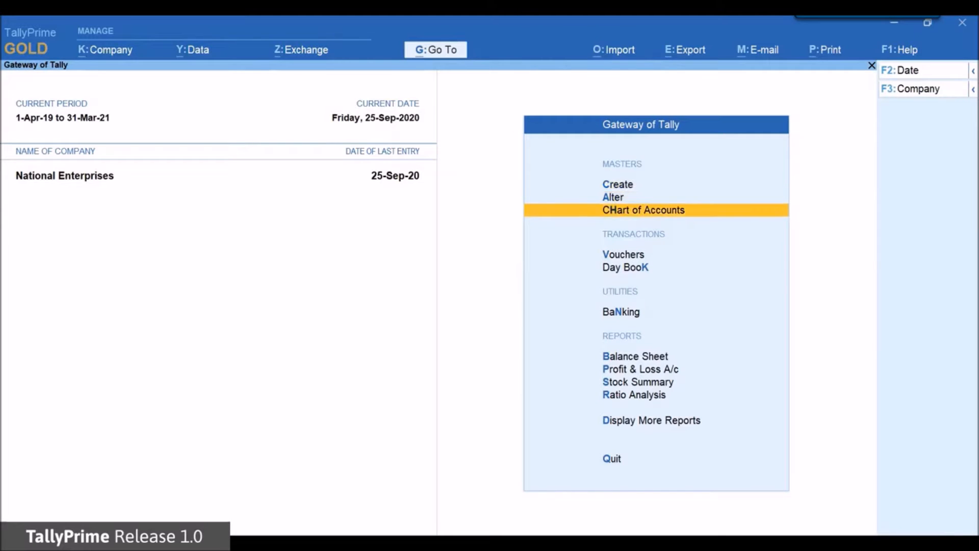
key("Return")
type("H")
key("Down")
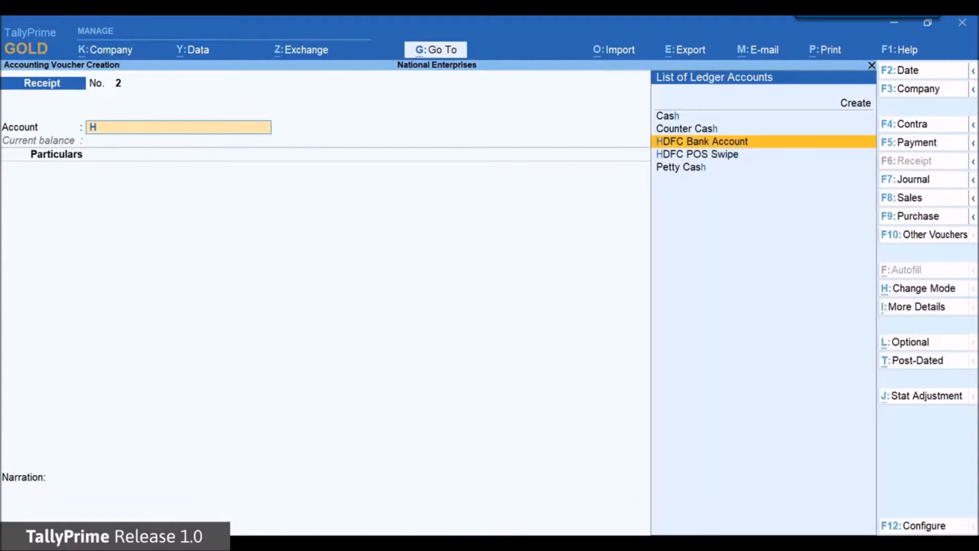
key("Return")
Enter SD Rashmi Traders as the paying party with an amount of 10000.
type("Ras")
key("Return")
type("10000")
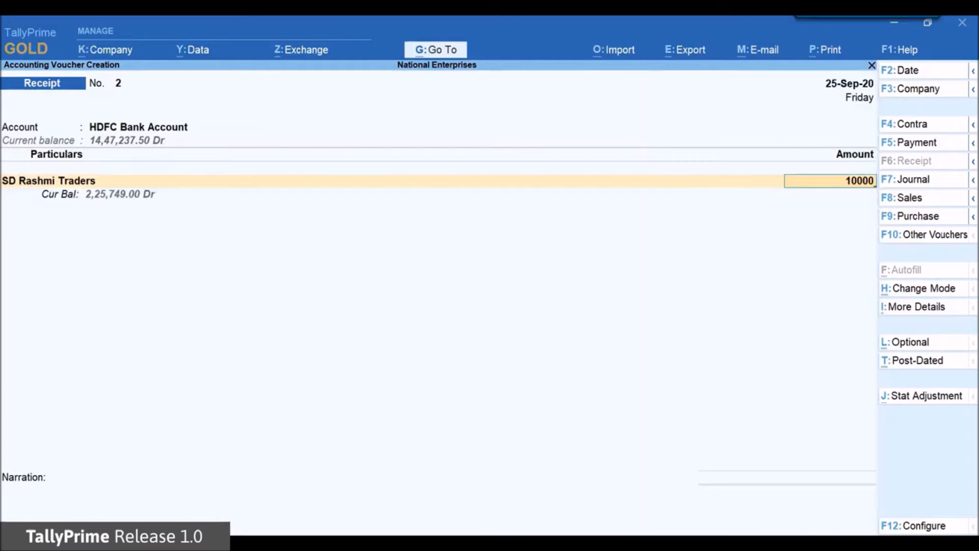
Without leaving the receipt, view the ledger outstandings report for SD Rashmi Traders, and return to the voucher.
key("alt+g")
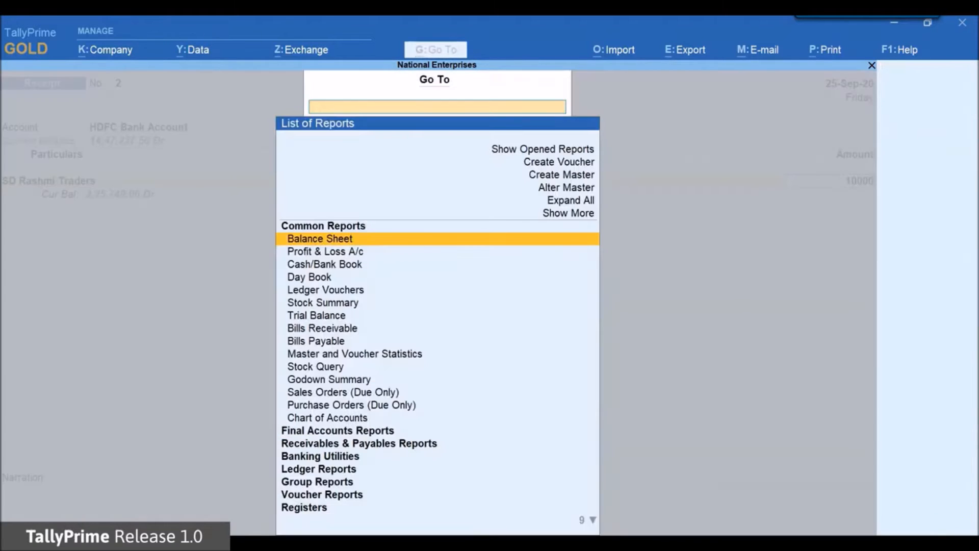
type("Out")
key("Return")
key("Down")
key("Down")
key("Down")
key("Down")
key("Down")
key("Down")
key("Down")
key("Down")
key("Down")
key("Down")
key("Down")
key("Down")
key("Down")
key("Down")
key("Down")
key("Down")
key("Down")
key("Return")
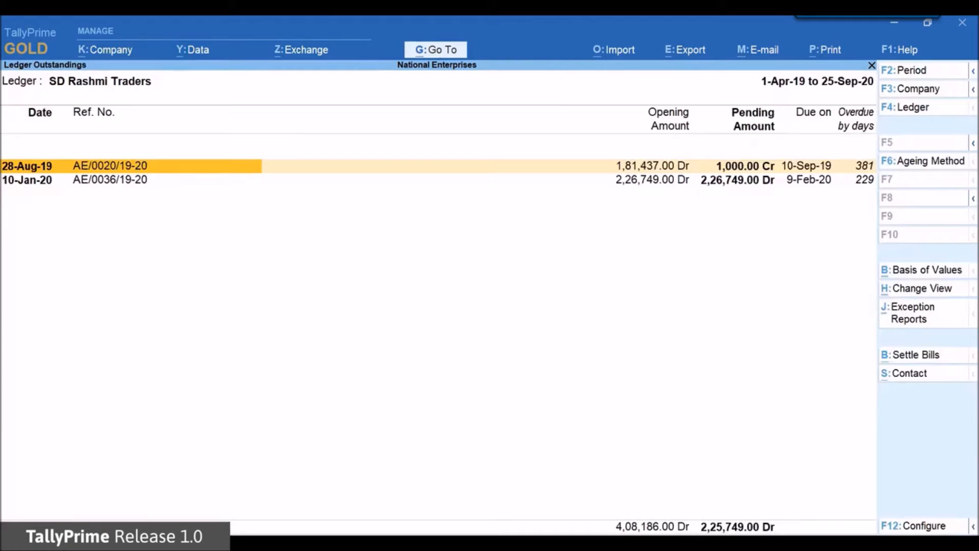
key("Escape")
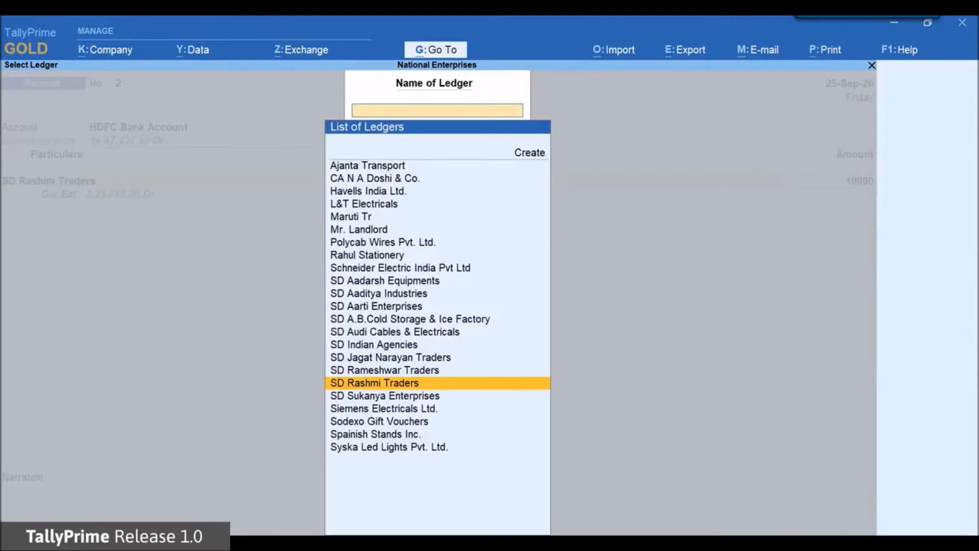
key("Escape")
Allocate the full receipt amount as Agst Ref to SD Rashmi Traders' pending bill AE/0036/19-20.
key("Return")
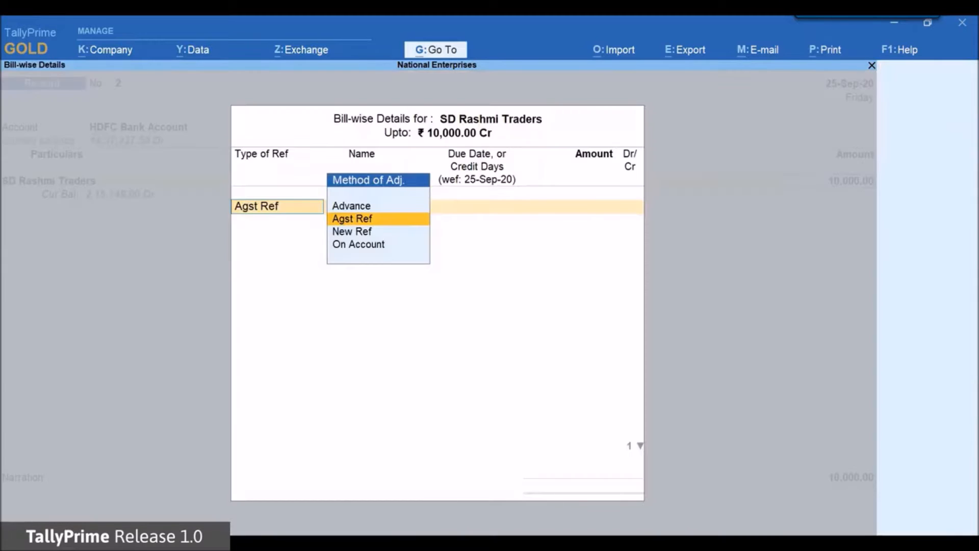
key("Return")
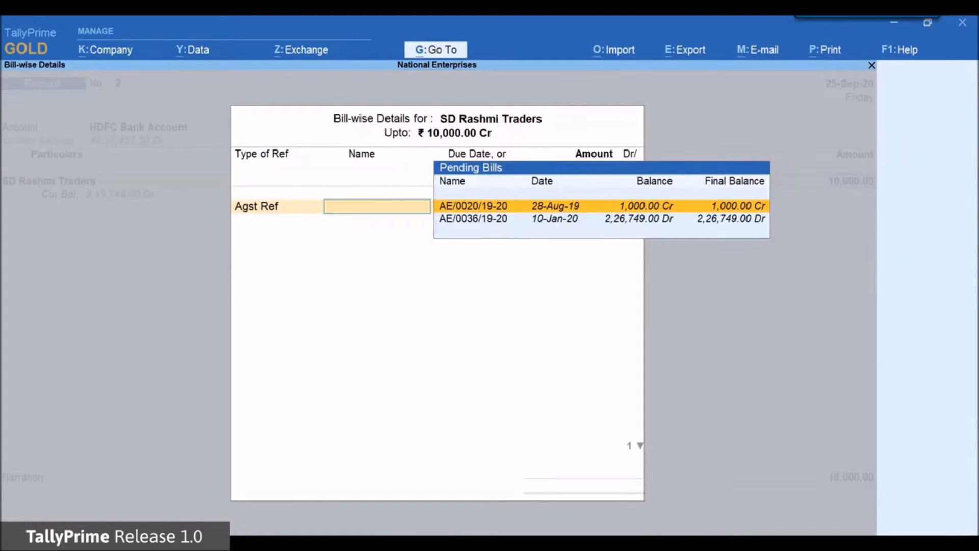
key("Down")
key("Return")
key("Return")
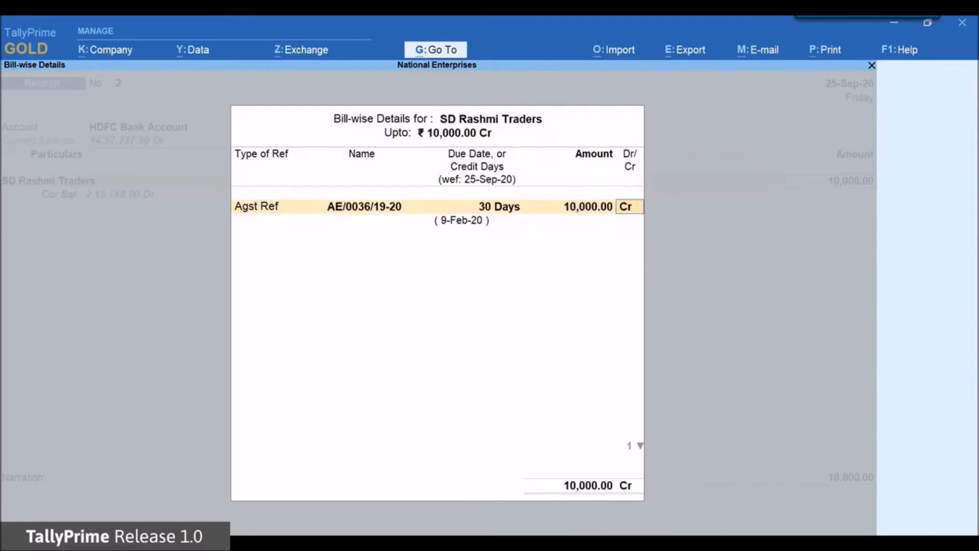
key("Return")
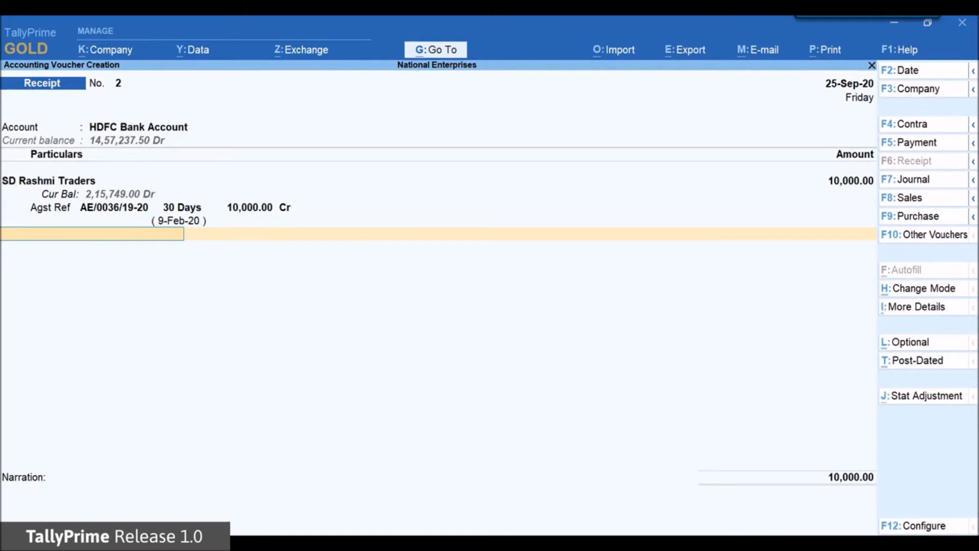
Save the receipt voucher with an empty narration and return to the Gateway of Tally.
key("Return")
key("Return")
key("Return")
key("Escape")
key("Return")
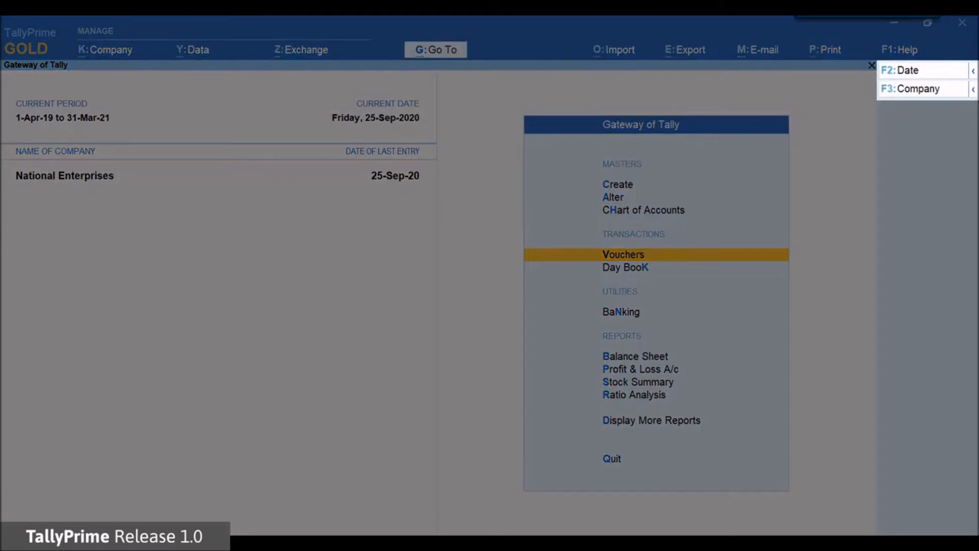
Open the ledger creation form, view the list of other masters that can be created, and leave without creating one.
key("Up")
key("Up")
key("Up")
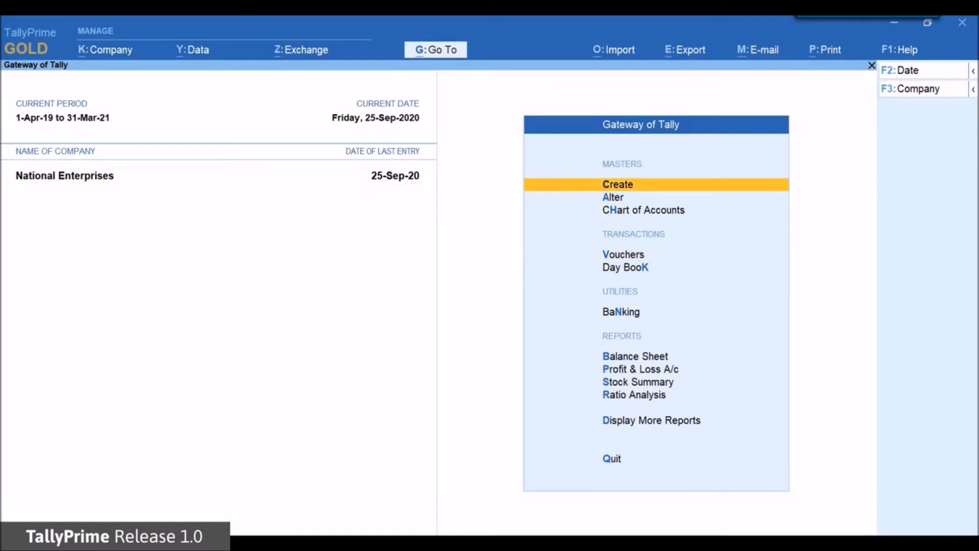
key("Return")
key("Down")
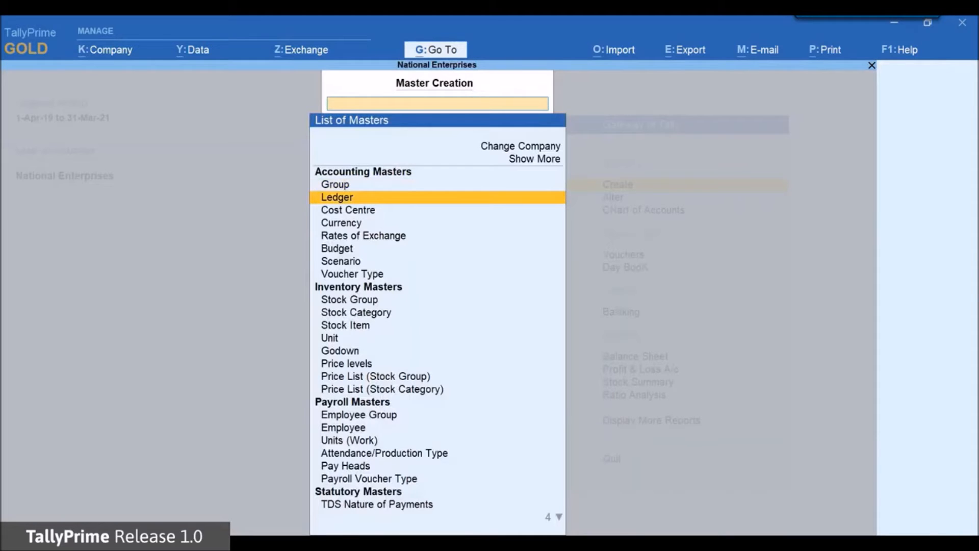
key("Return")
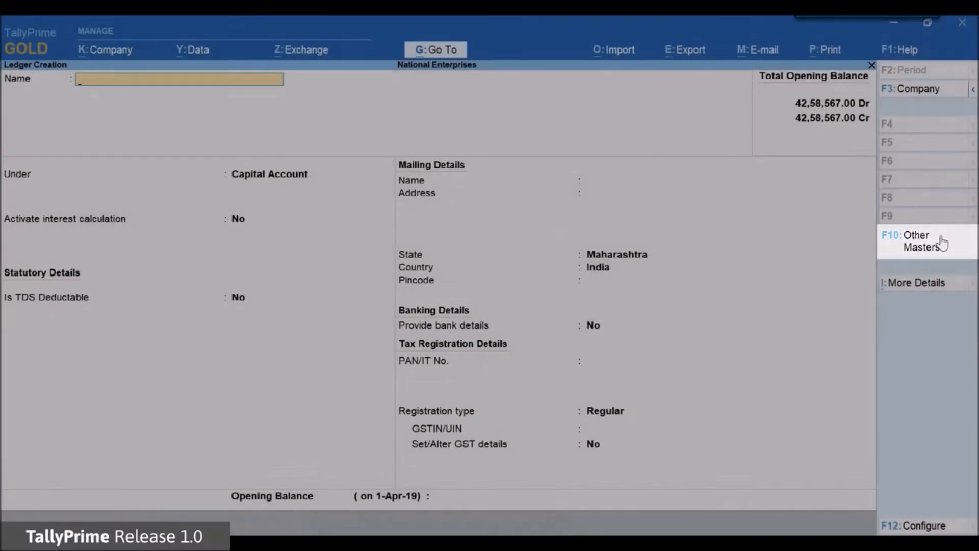
left_click(945, 241)
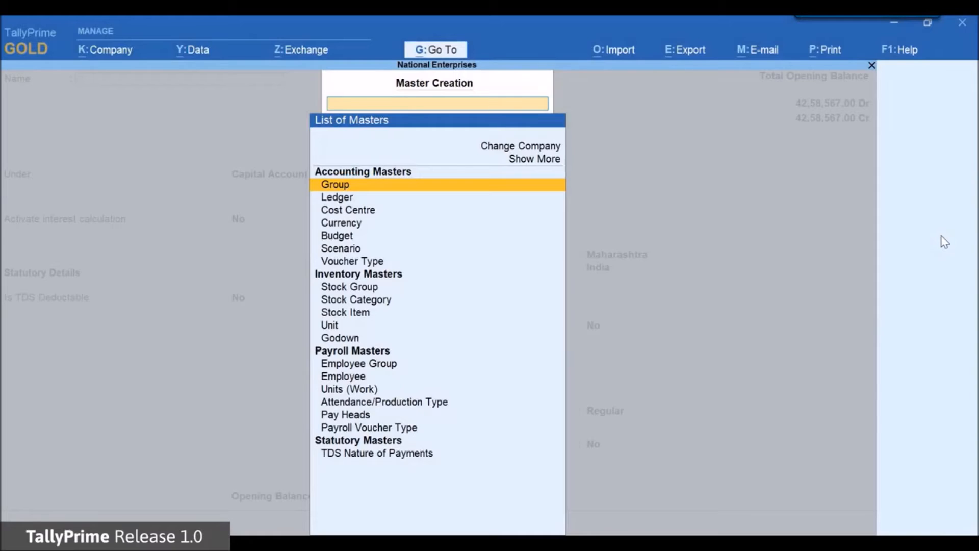
key("Escape")
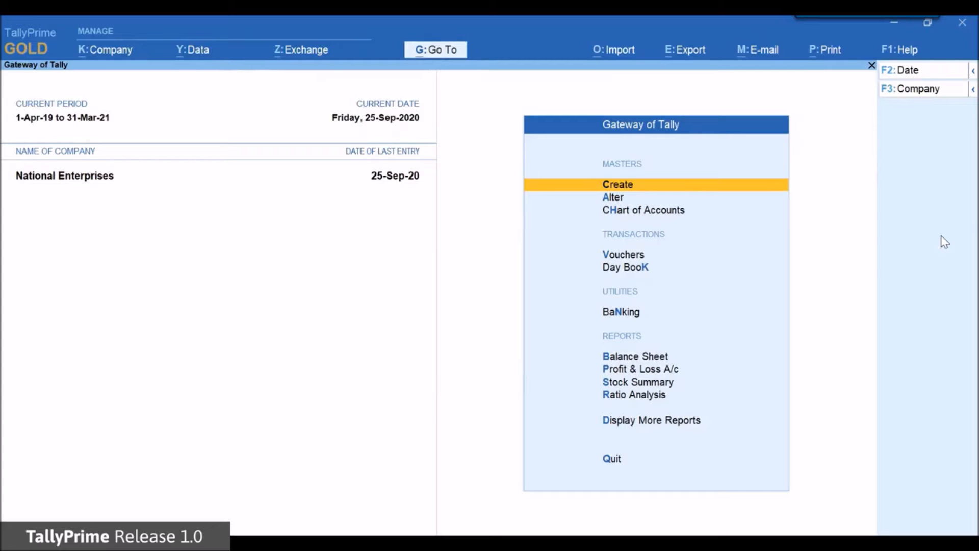
Start another receipt voucher and choose Single Entry as its voucher mode.
key("Down")
key("Down")
key("Down")
key("Return")
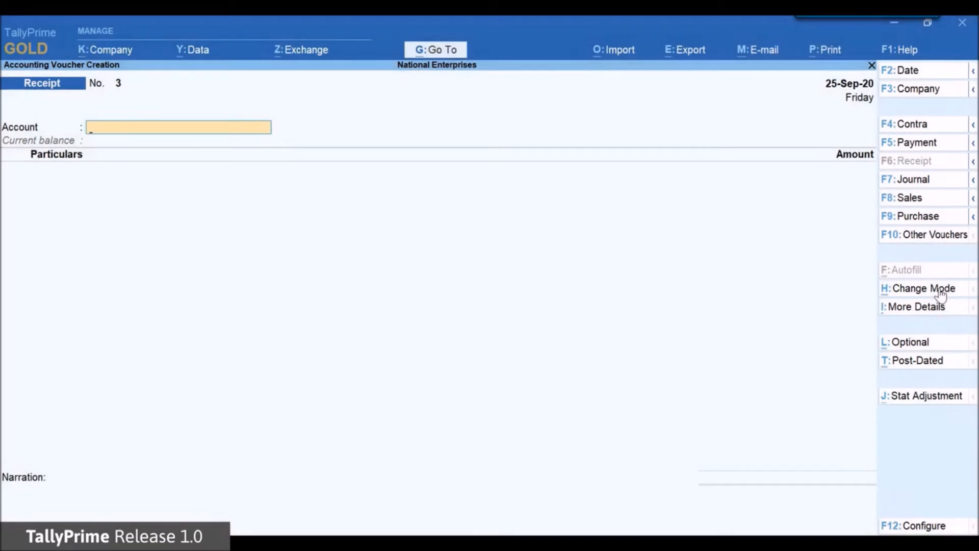
left_click(942, 291)
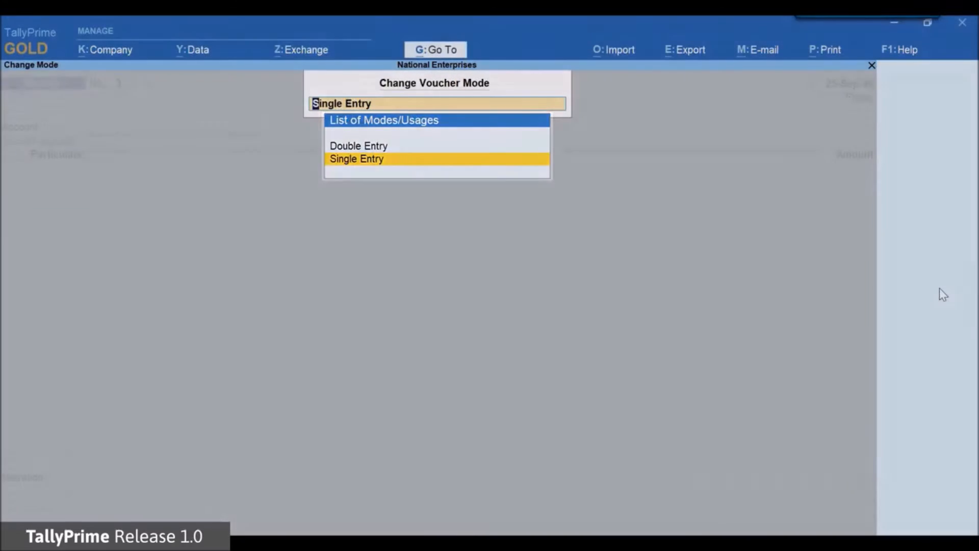
key("Return")
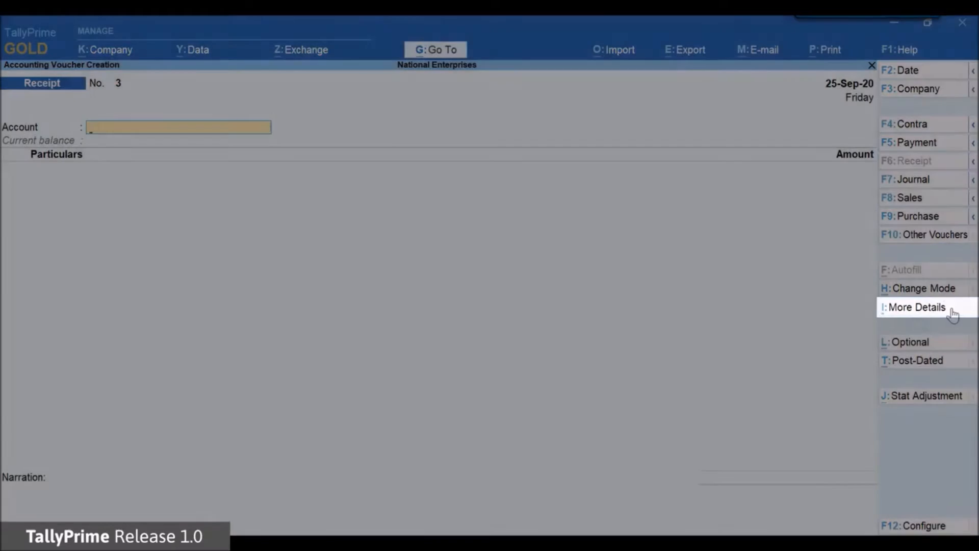
Add supplier reference number 35 dated 25-Sep-20 to the blank receipt's additional details, and leave the voucher unsaved.
left_click(953, 308)
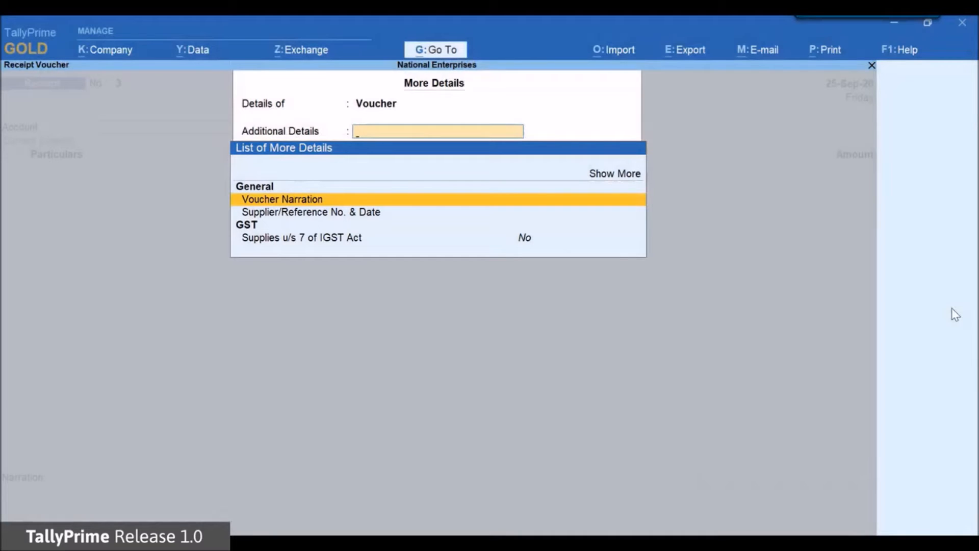
key("Down")
key("Return")
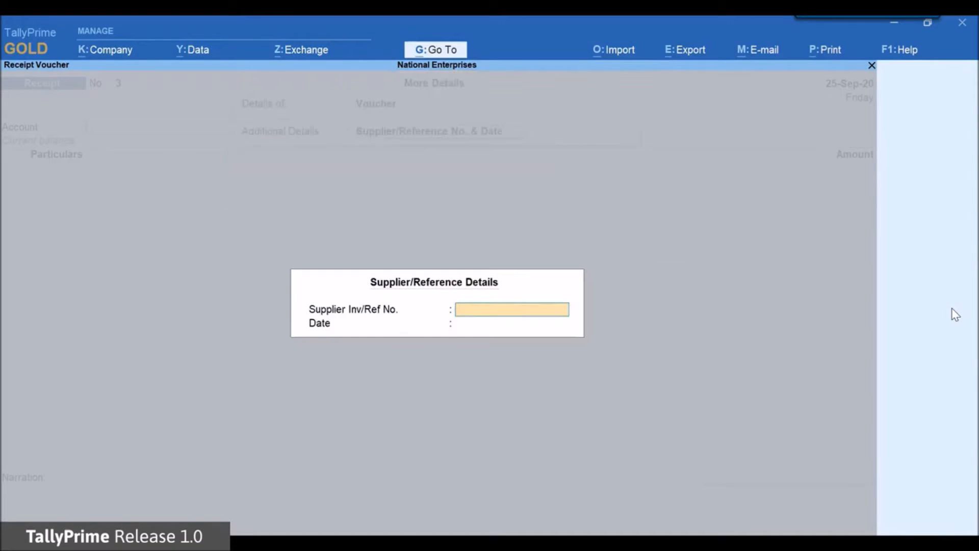
type("35")
key("Return")
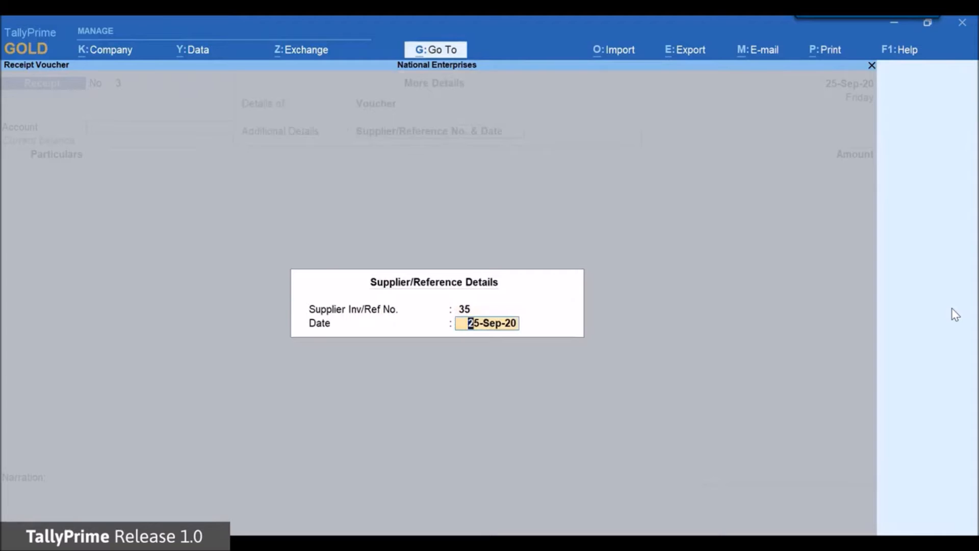
key("Return")
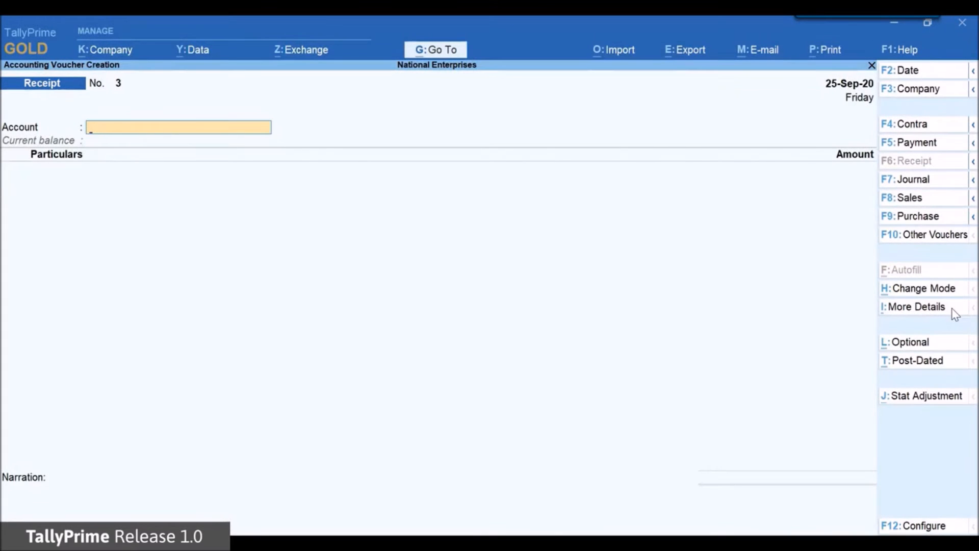
key("Escape")
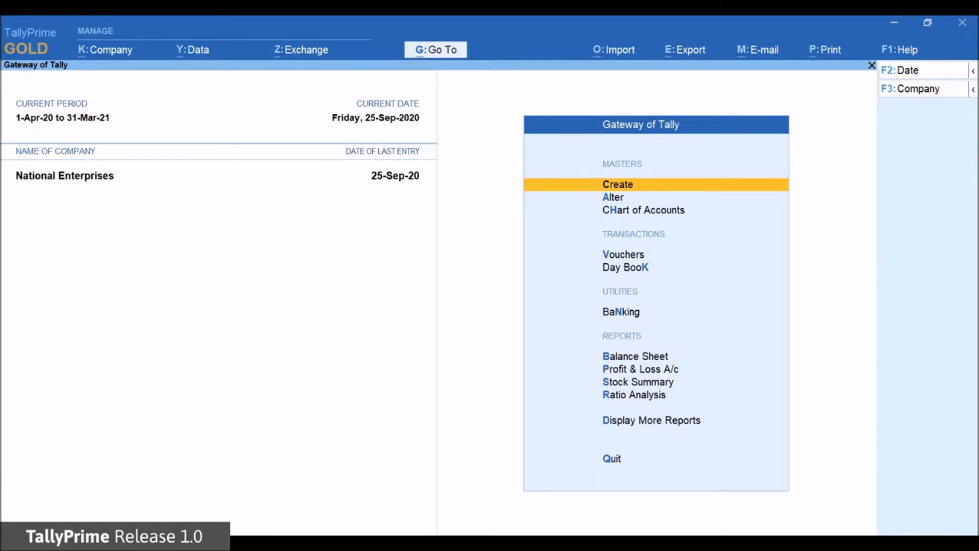
View the blank payment voucher entry form and return to the Gateway of Tally.
key("Down")
key("Down")
key("Down")
key("Return")
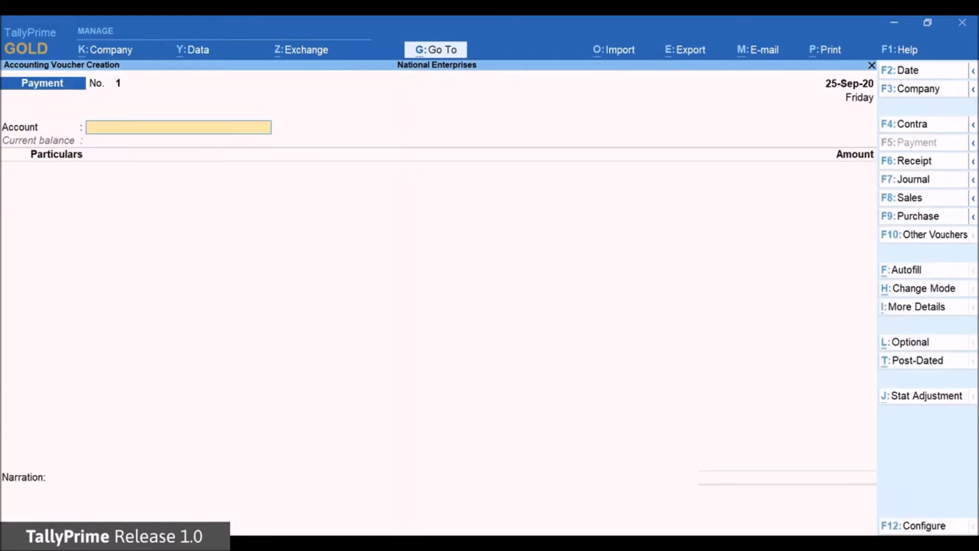
key("Escape")
key("Return")
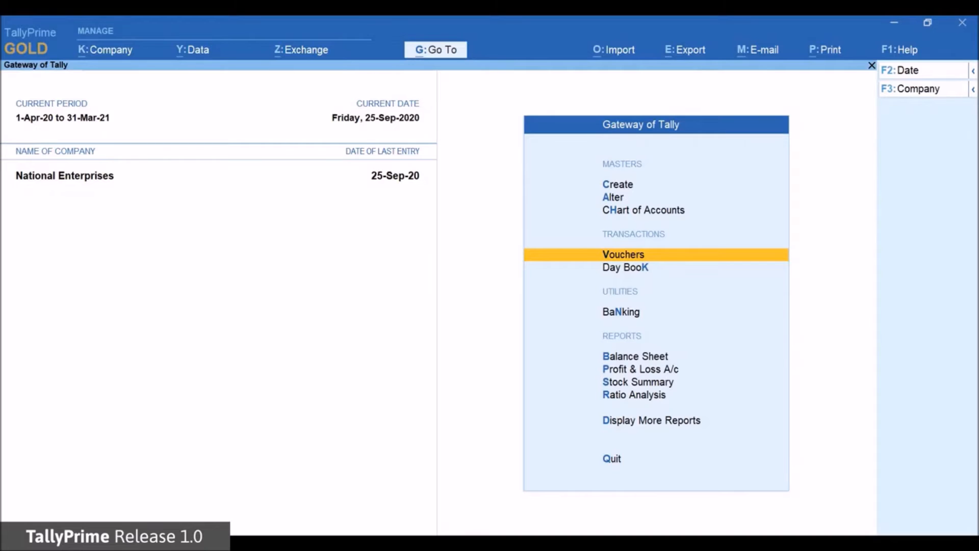
View the Day Book, close it, and open the Profit & Loss A/c report.
key("k")
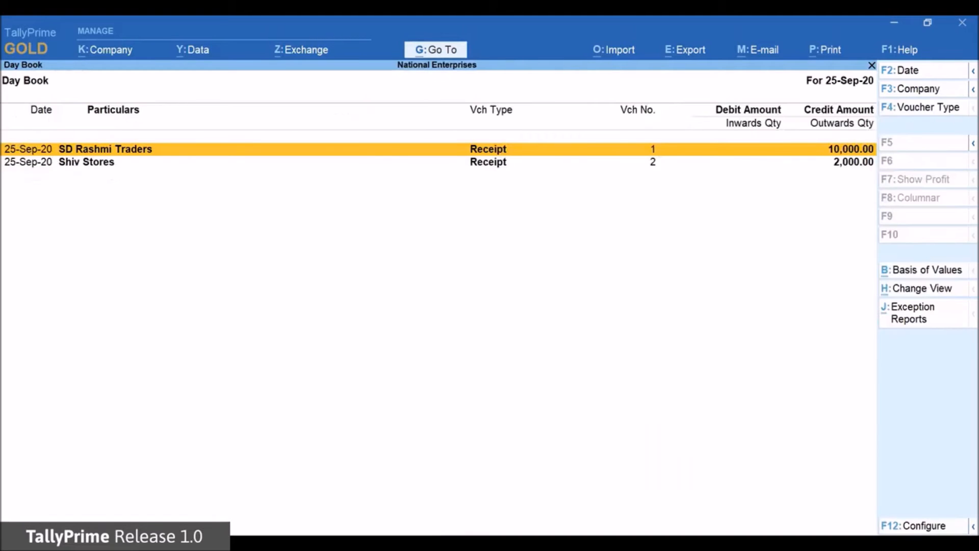
key("Escape")
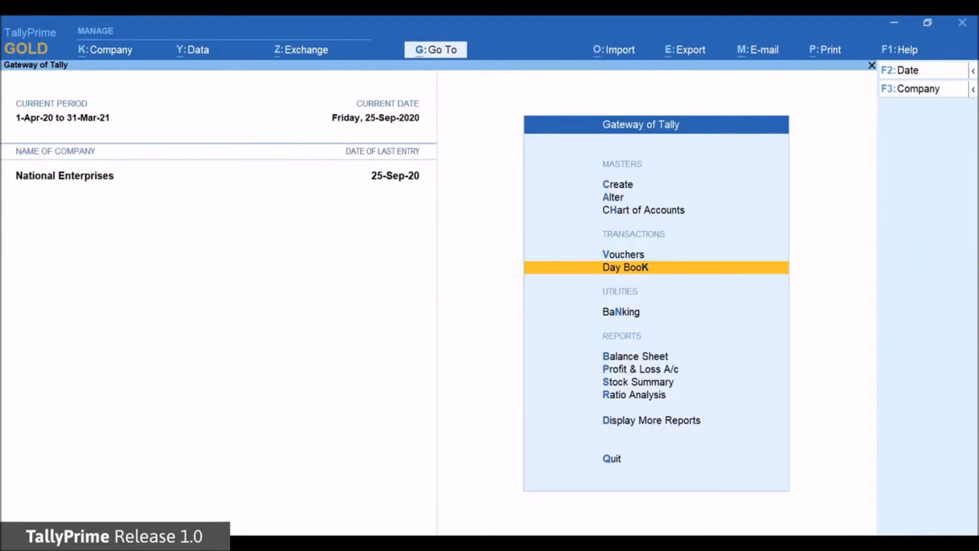
key("Down")
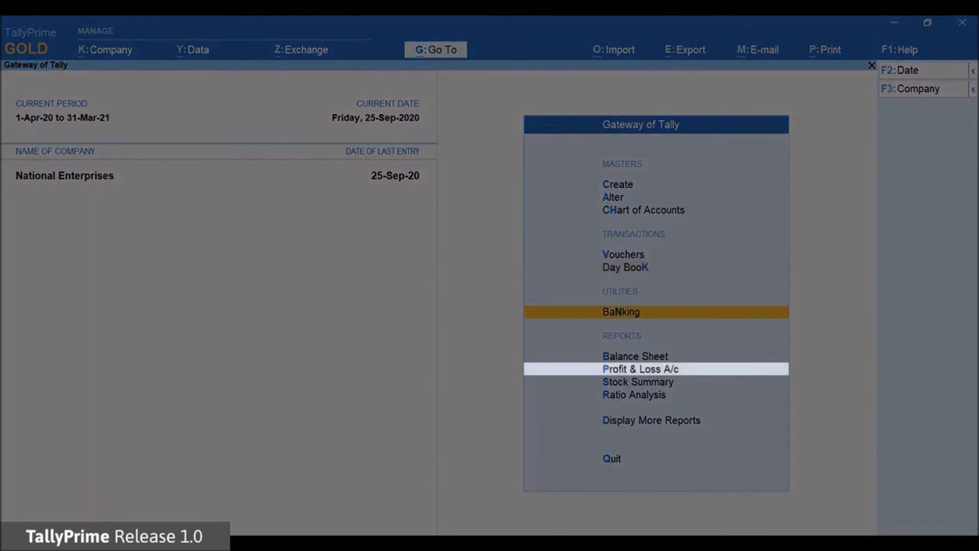
key("Down")
key("Down")
key("Return")
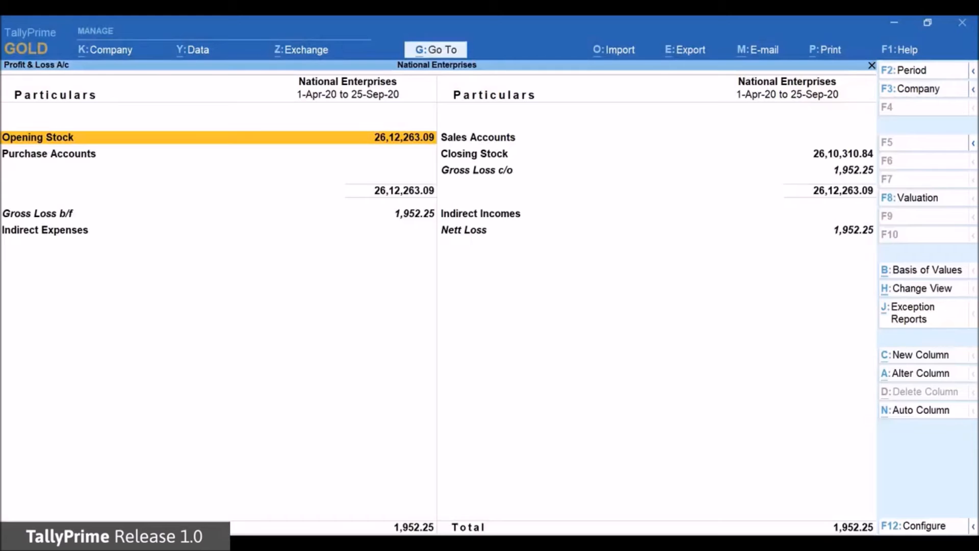
Close the Profit & Loss A/c report, view the Ratio Analysis report and return to the Gateway of Tally.
key("Escape")
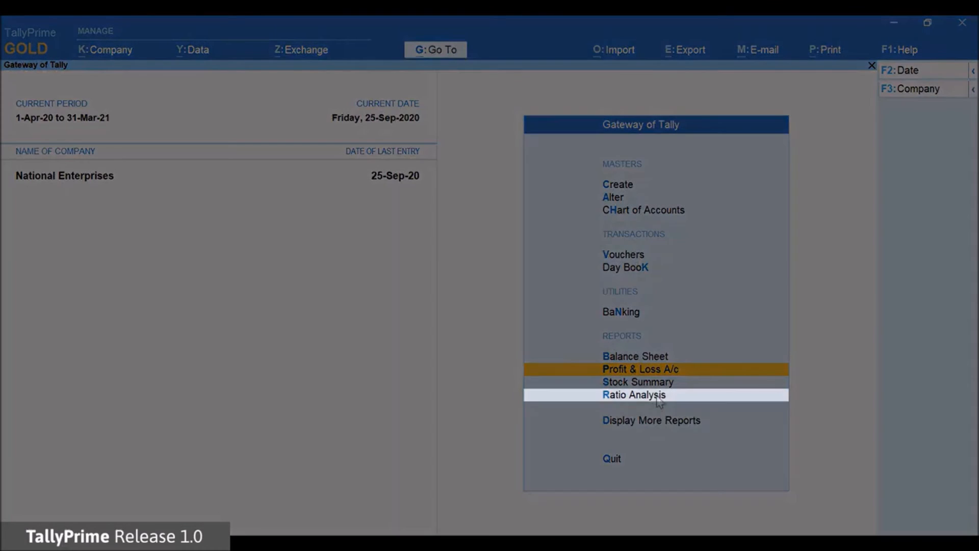
left_click(659, 398)
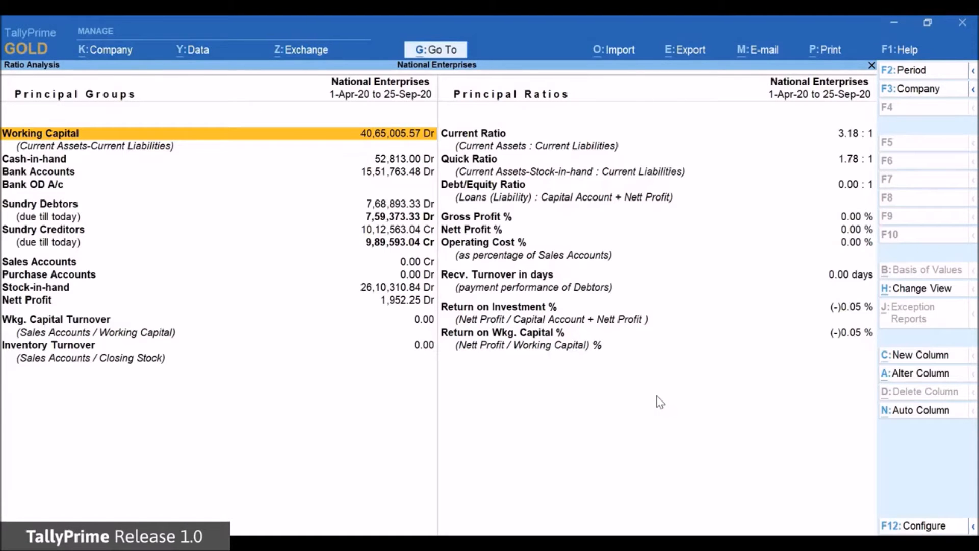
key("Escape")
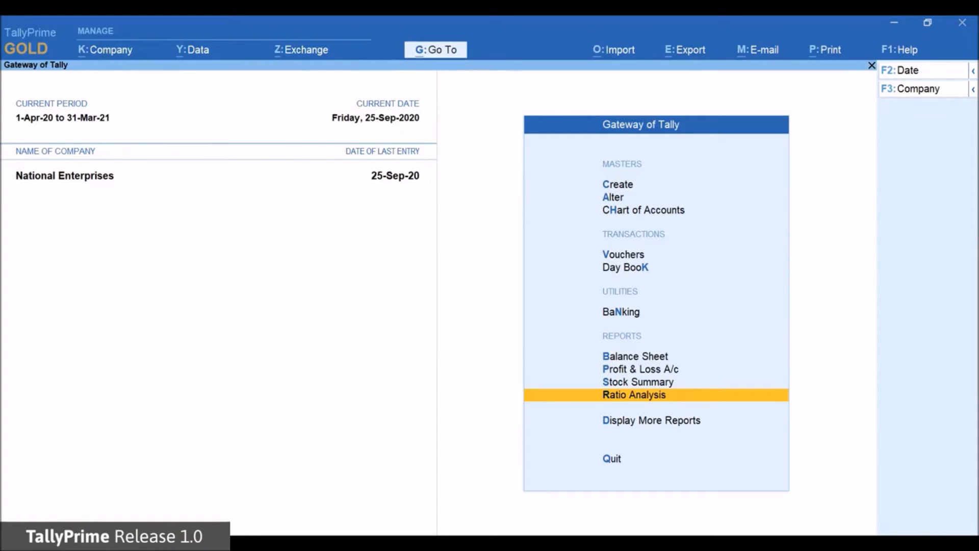
Create a ledger named Raj Enterprises under Sundry Debtors with the remaining defaults, and return to the Gateway of Tally.
key("Up")
key("Up")
key("Up")
key("Up")
key("Up")
key("Up")
key("Up")
key("Up")
key("Up")
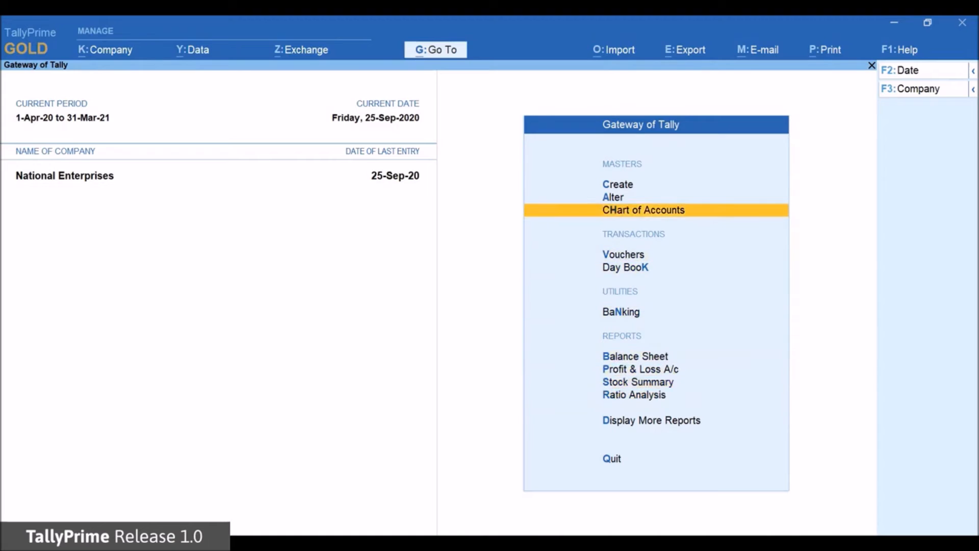
key("Down")
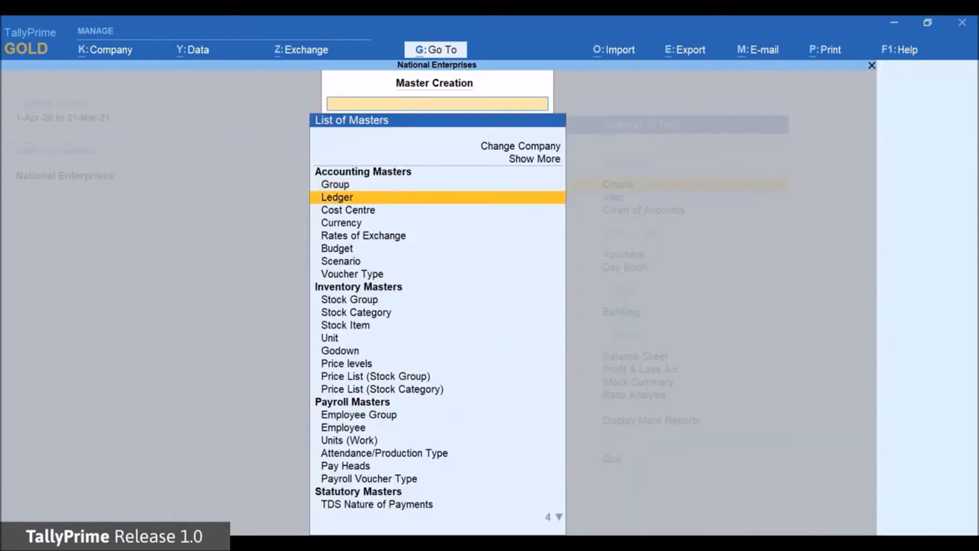
key("Return")
type("Raj Enterprises")
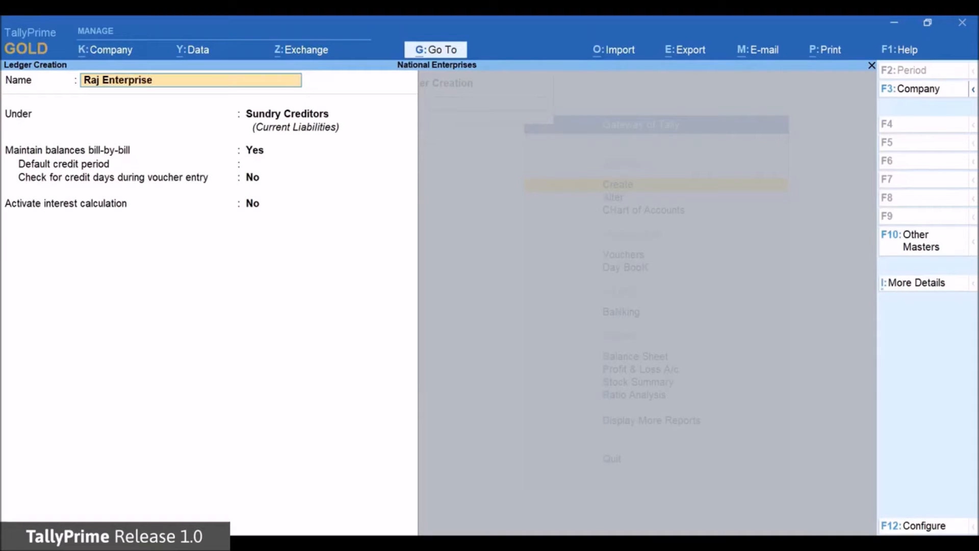
key("Return")
key("Down")
key("Return")
key("Return")
key("Return")
key("Return")
key("Return")
key("Return")
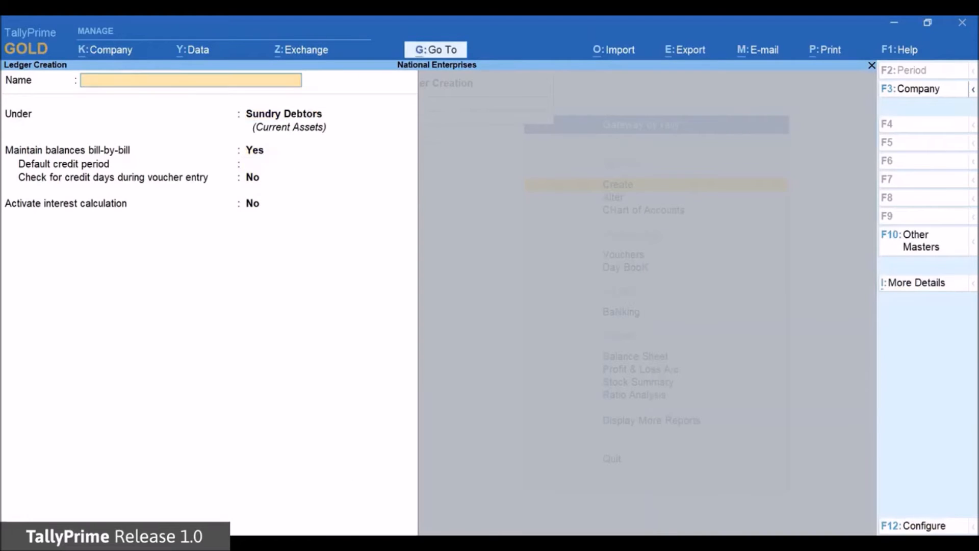
key("Escape")
key("Return")
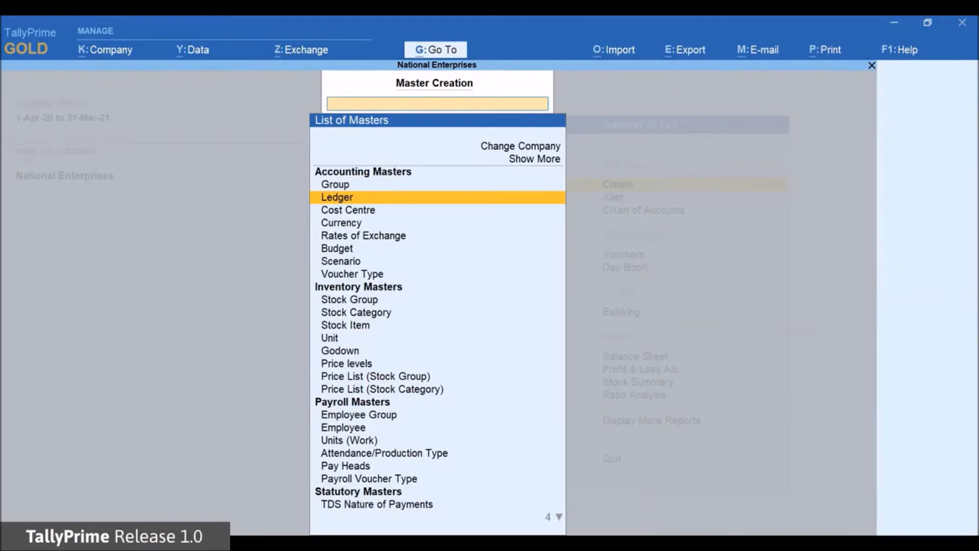
key("Escape")
Start a payment voucher and select HDFC Bank Account as its account.
key("Down")
key("Down")
key("Down")
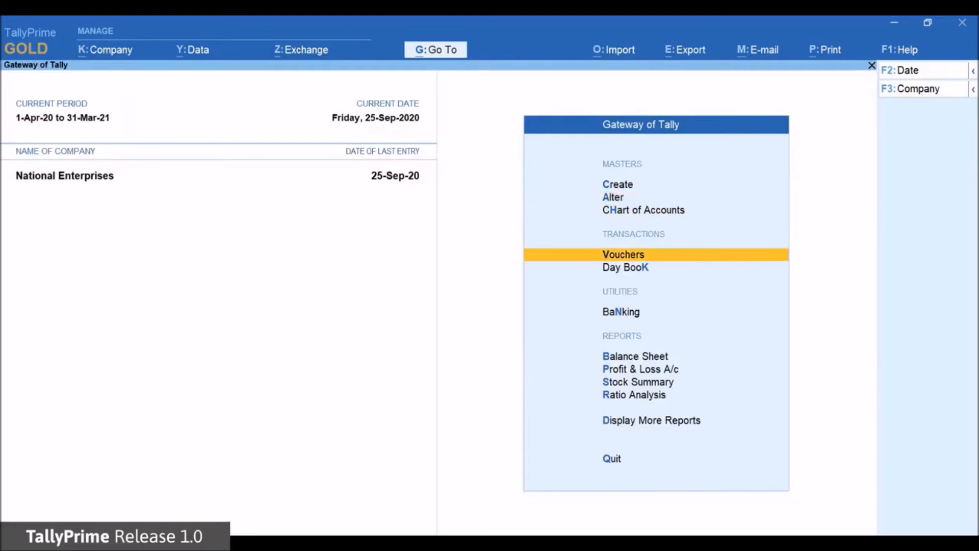
key("Return")
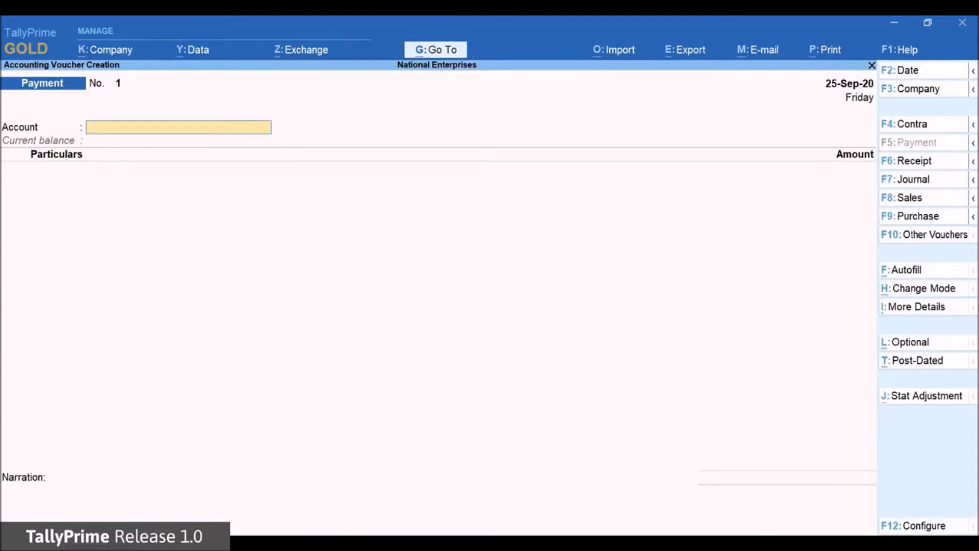
key("Down")
key("Down")
key("Return")
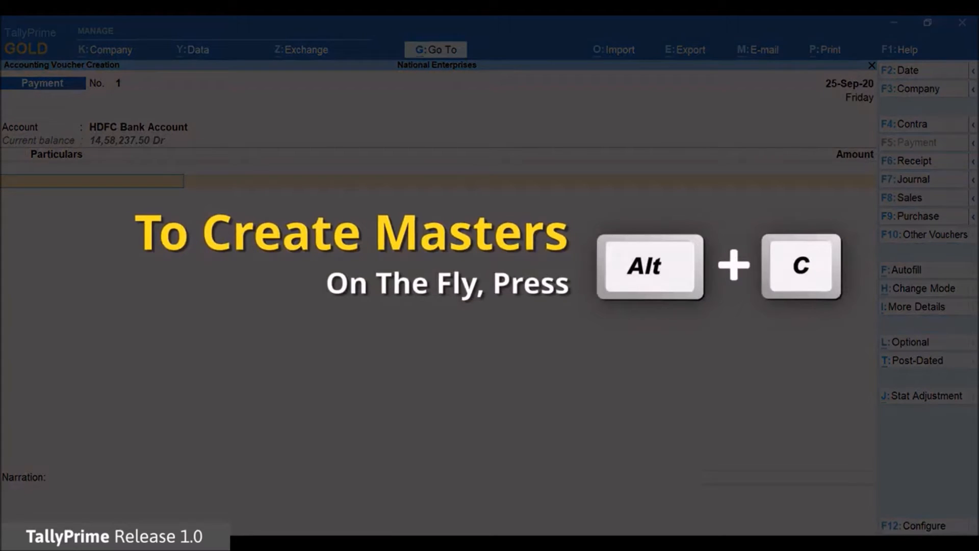
Create the ledger Rishi Traders under Sundry Creditors from within the payment voucher and use it as the particulars entry.
key("alt+c")
type("Rishi Traders")
key("Return")
key("Up")
key("Return")
key("Return")
key("Return")
key("Return")
key("Return")
key("Return")
Enter 5000 as the amount paid to Rishi Traders, accept the New Ref bill allocation without narration, and save the payment voucher.
type("5000")
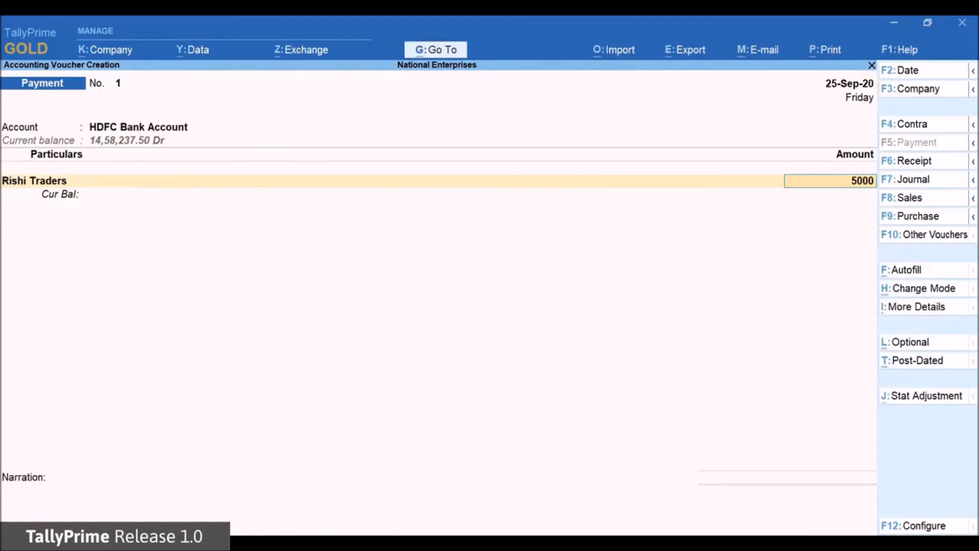
key("Return")
key("Return")
key("Return")
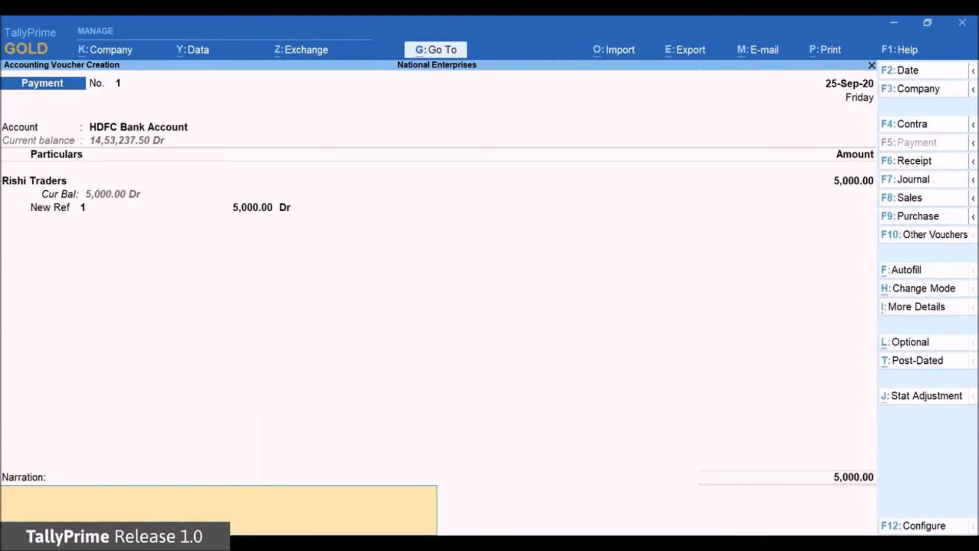
key("Return")
key("Return")
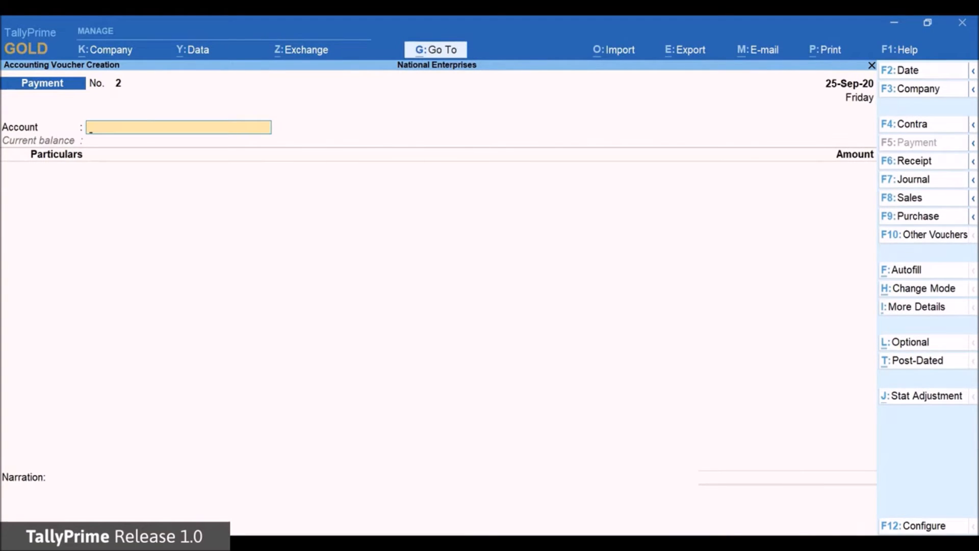
Leave voucher entry and import masters from masters.xml in D:\TallyPrime, using Ignore duplicates for masters that already exist.
key("Escape")
key("alt+o")
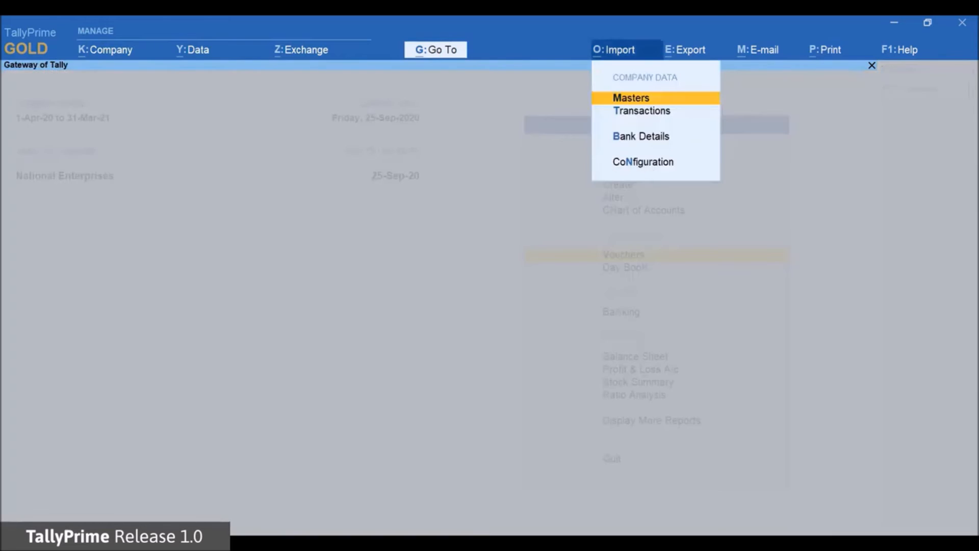
key("Return")
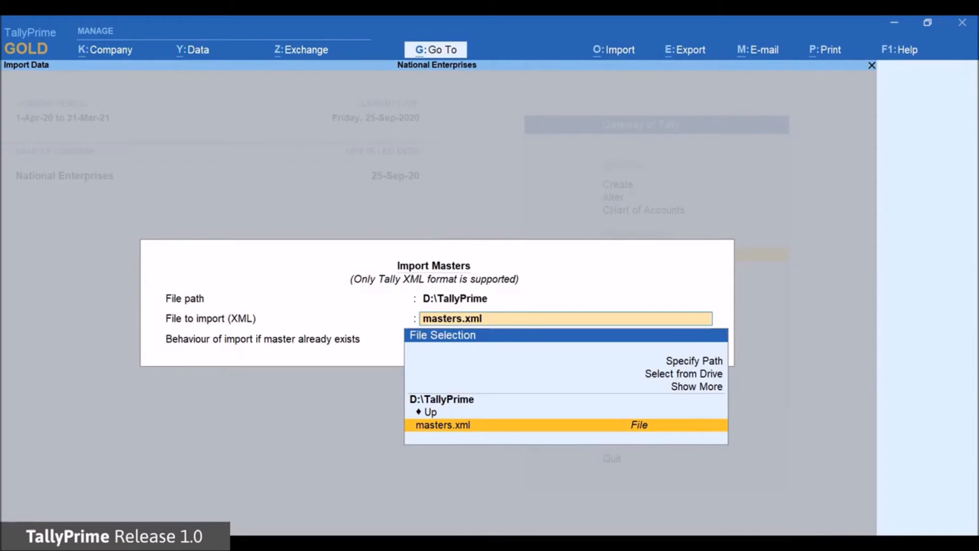
key("Return")
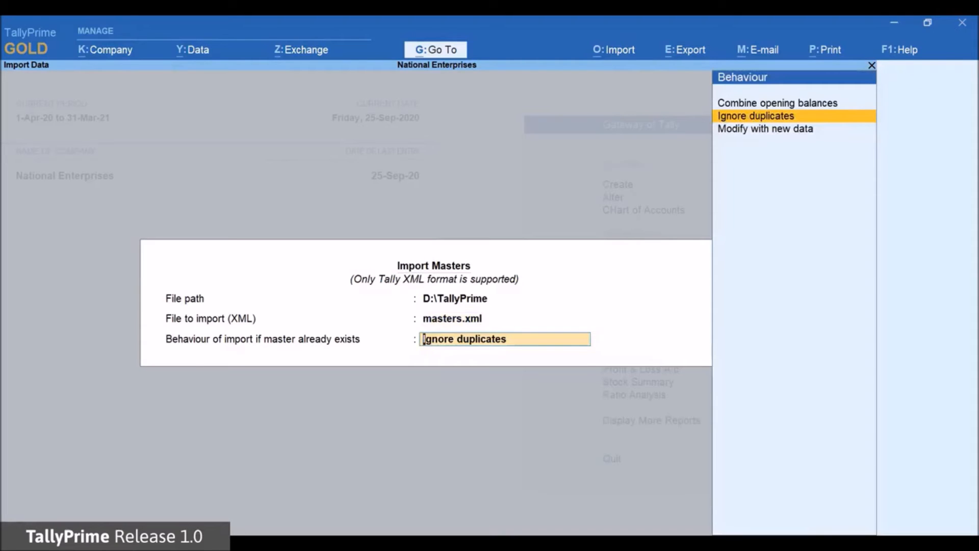
key("Return")
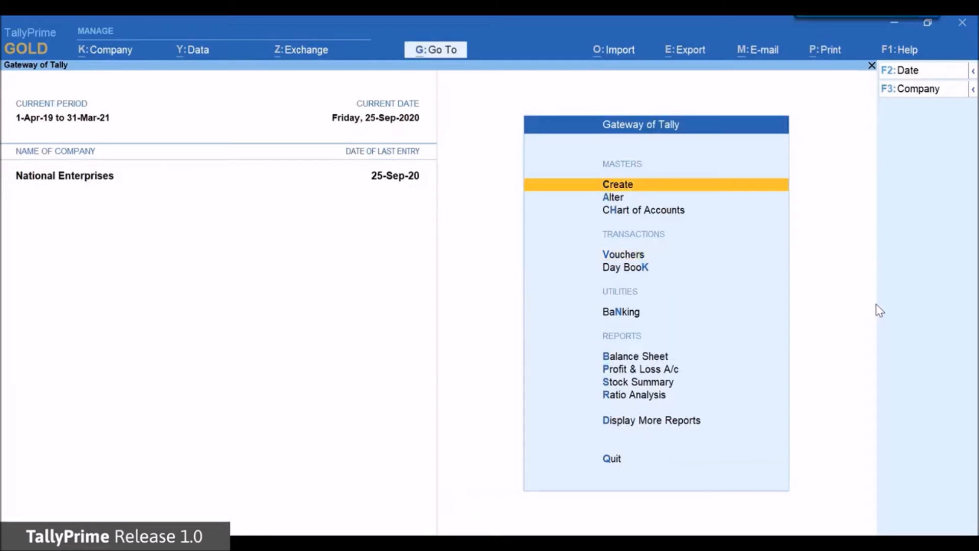
Create a ledger named Karan Enterprises under Sundry Debtors, keeping the default settings, and accept it.
key("Return")
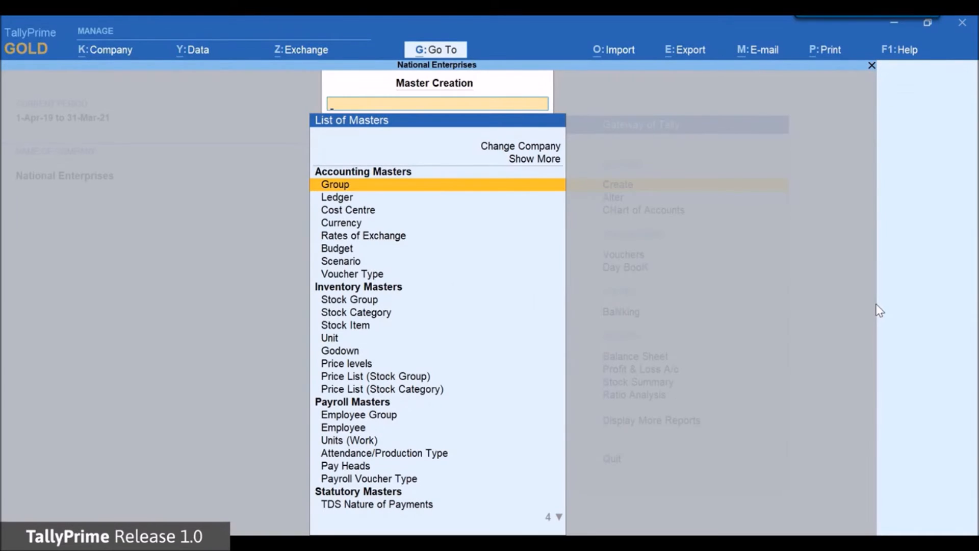
key("Down")
key("Return")
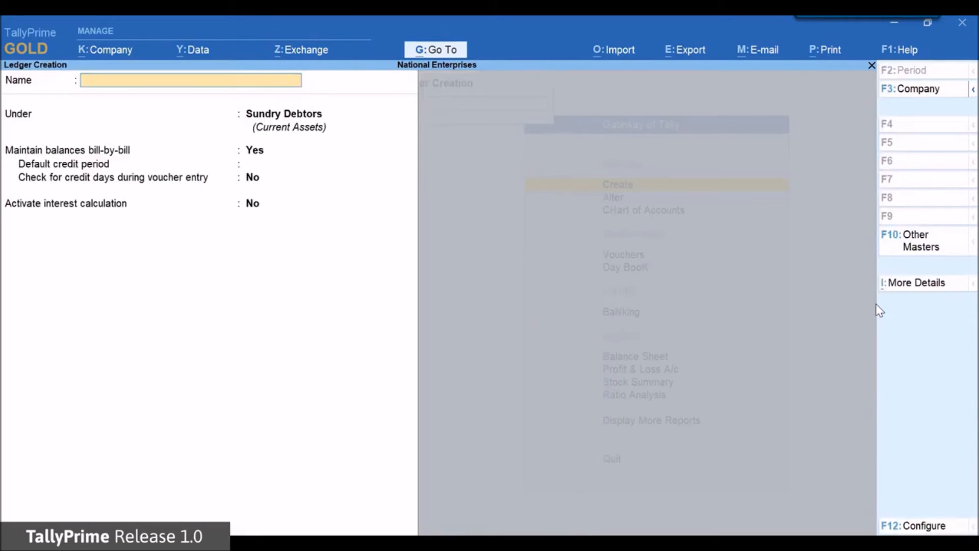
type("Karan Enterprises")
key("Return")
key("Return")
key("Return")
key("Return")
key("Return")
key("Return")
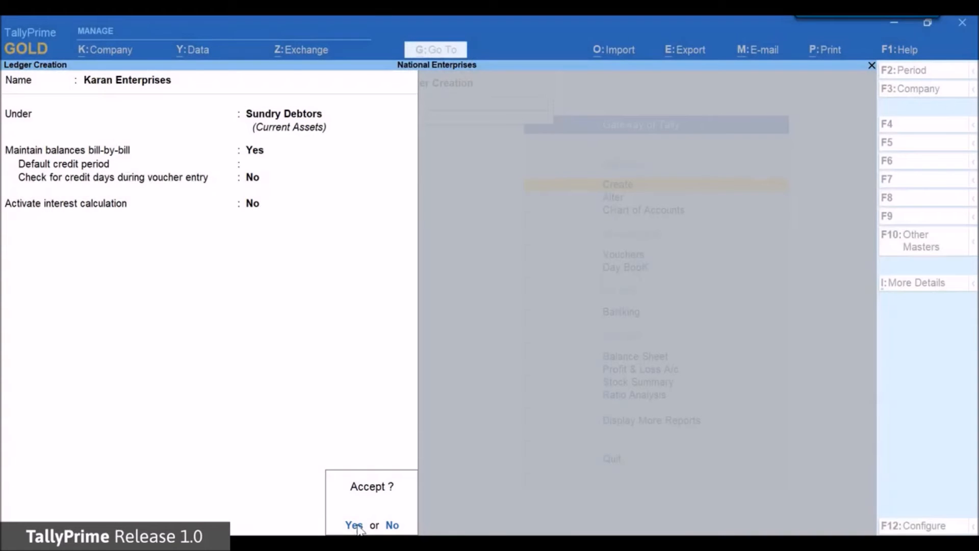
left_click(354, 525)
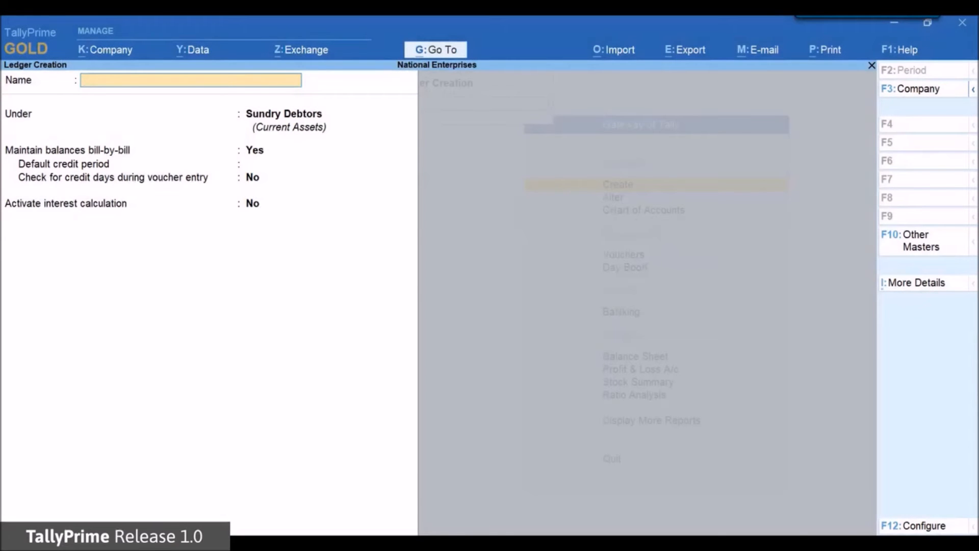
Create a ledger named Unnati Traders under Sundry Creditors, save it straight away and return to the Gateway of Tally.
type("Unnati Traders")
key("Return")
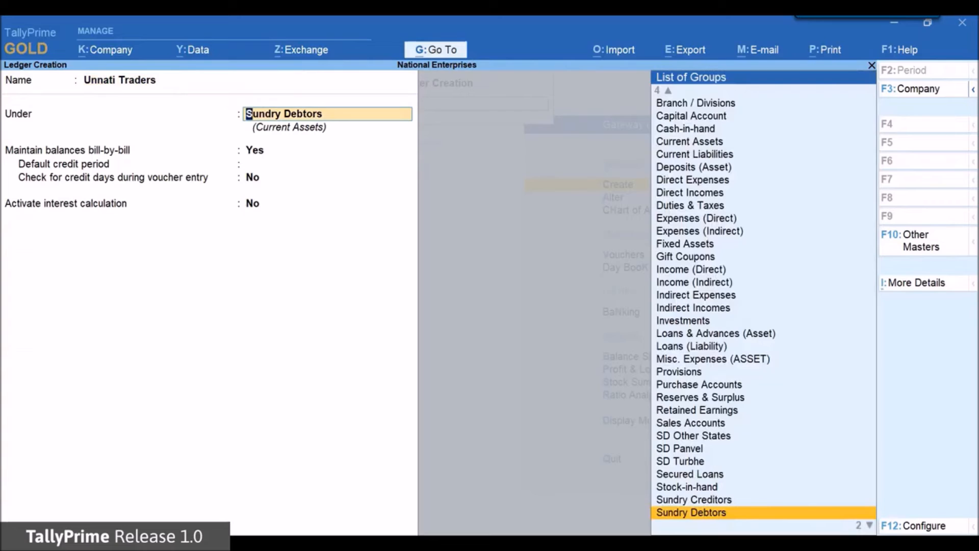
key("Up")
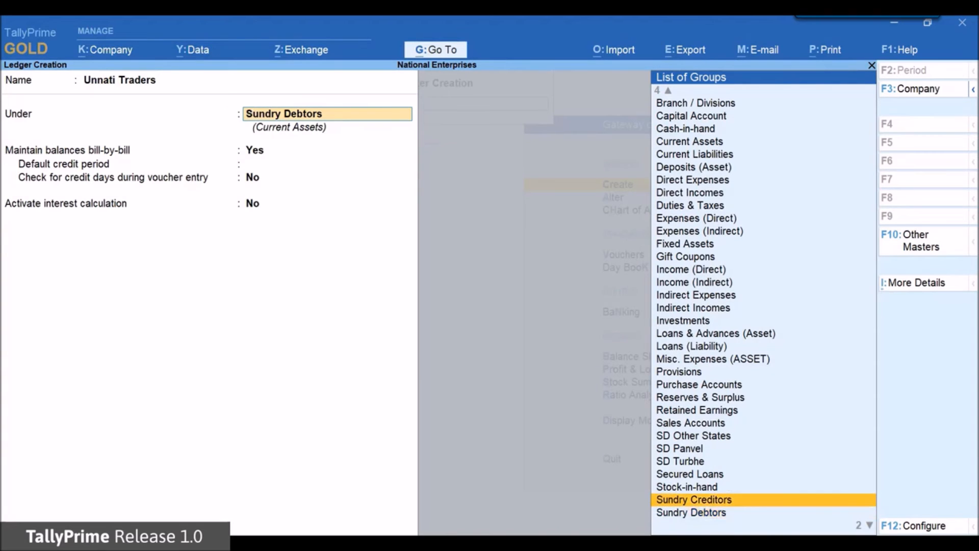
key("Return")
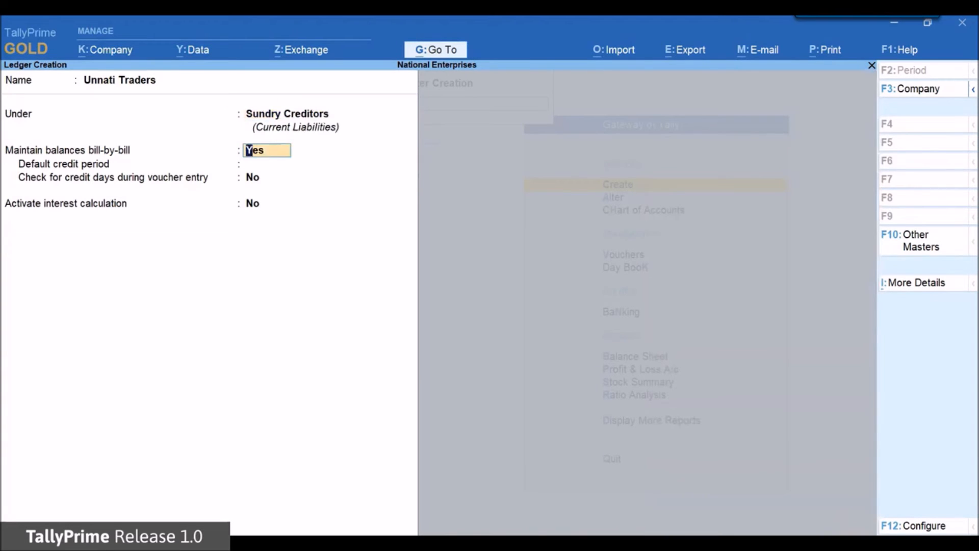
key("ctrl+a")
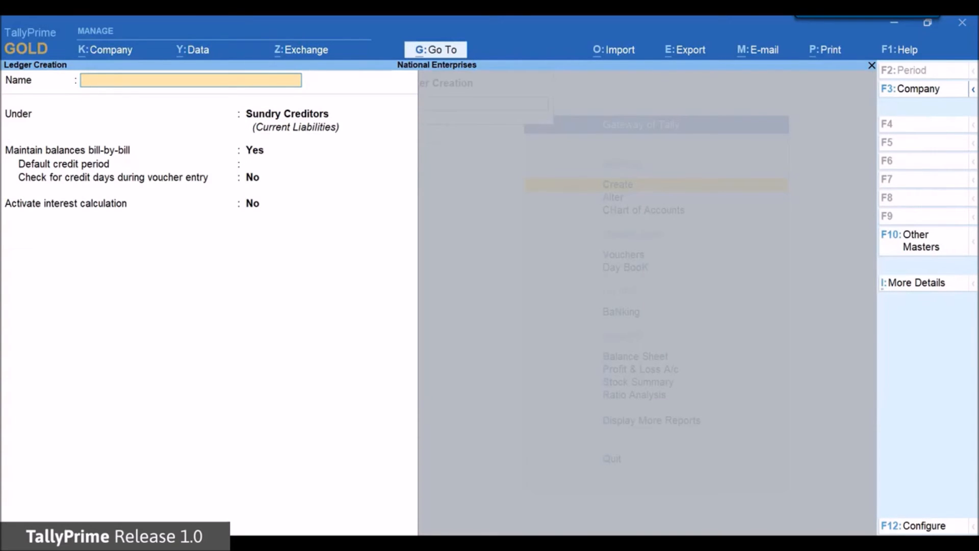
key("Escape")
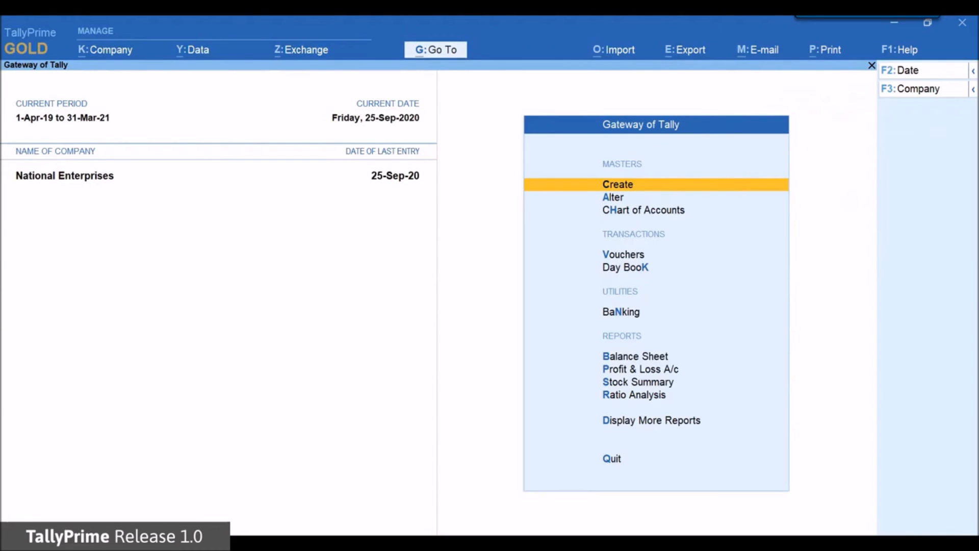
Open the Day Book, drill down into the Shiv Stores receipt voucher, and return to the Gateway of Tally without altering it.
key("Down")
key("Down")
key("Down")
key("Down")
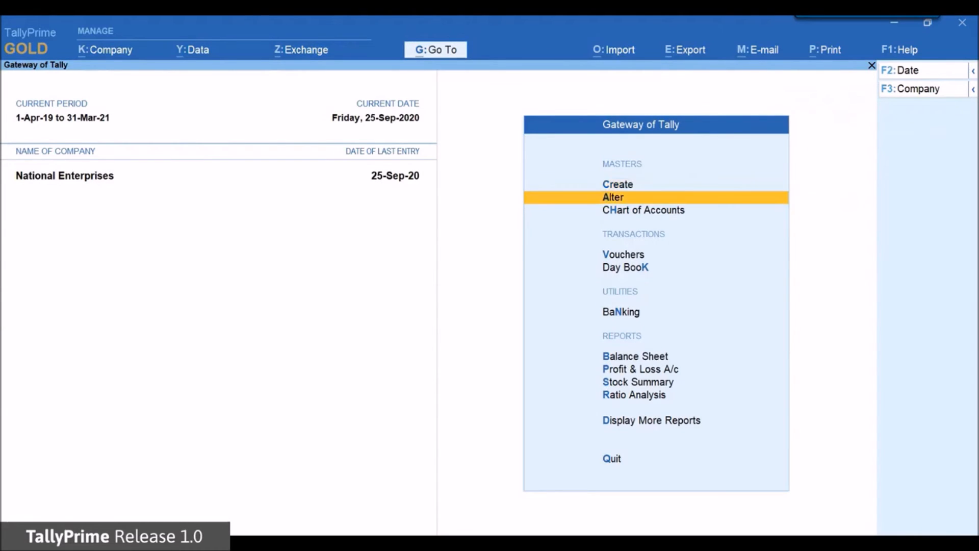
key("Return")
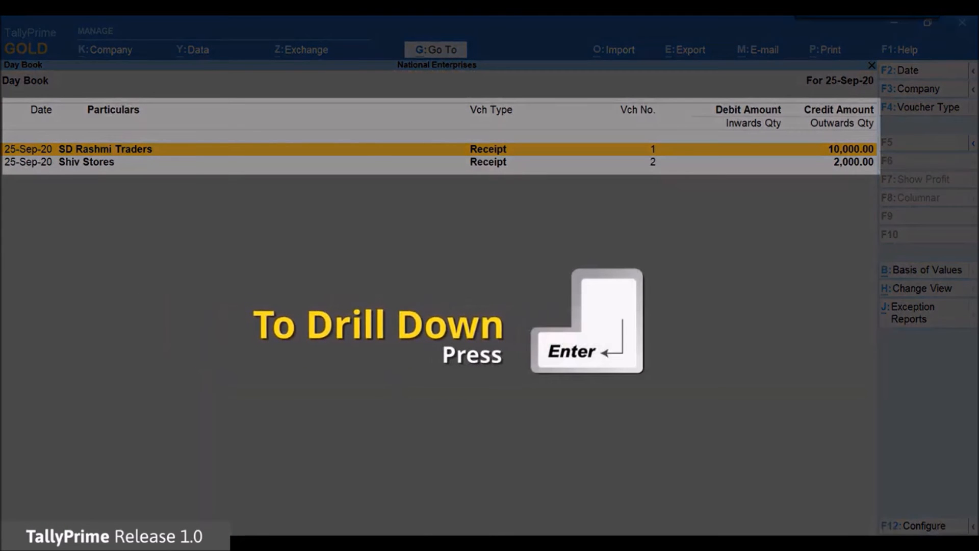
key("Down")
key("Return")
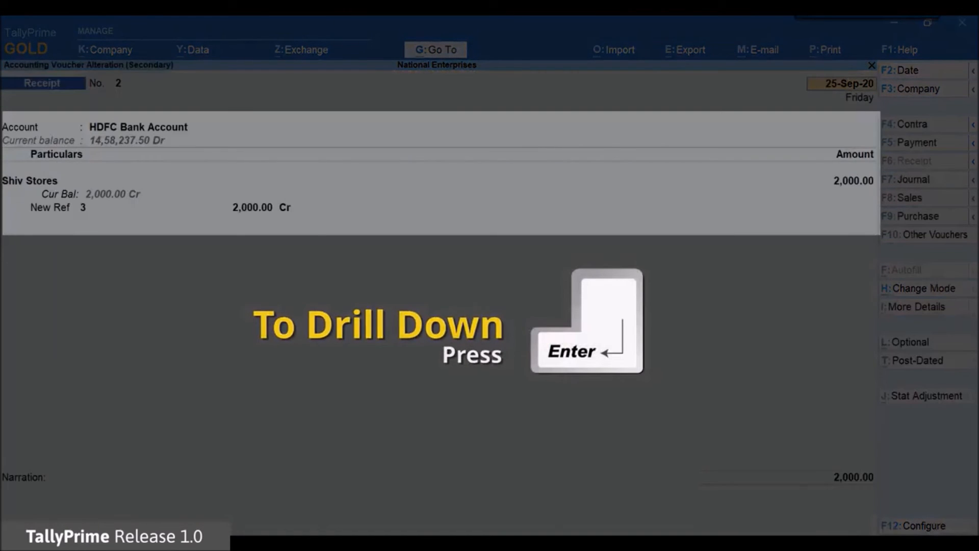
key("Escape")
key("y")
key("Escape")
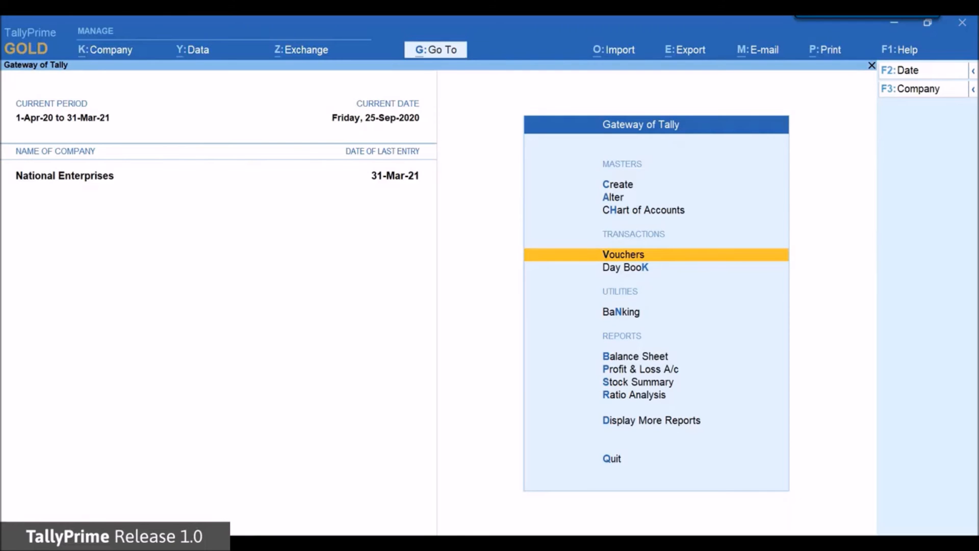
Set Enable Interest Calculation to Yes in the company features of National Enterprises.
key("alt+k")
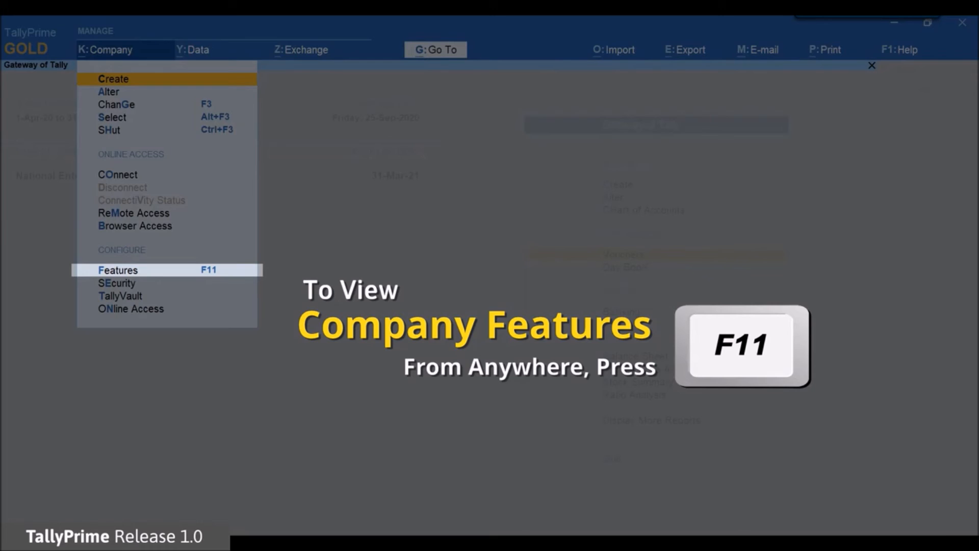
key("Down")
key("Down")
key("Down")
key("Down")
key("Down")
key("Down")
key("Down")
key("Down")
key("Return")
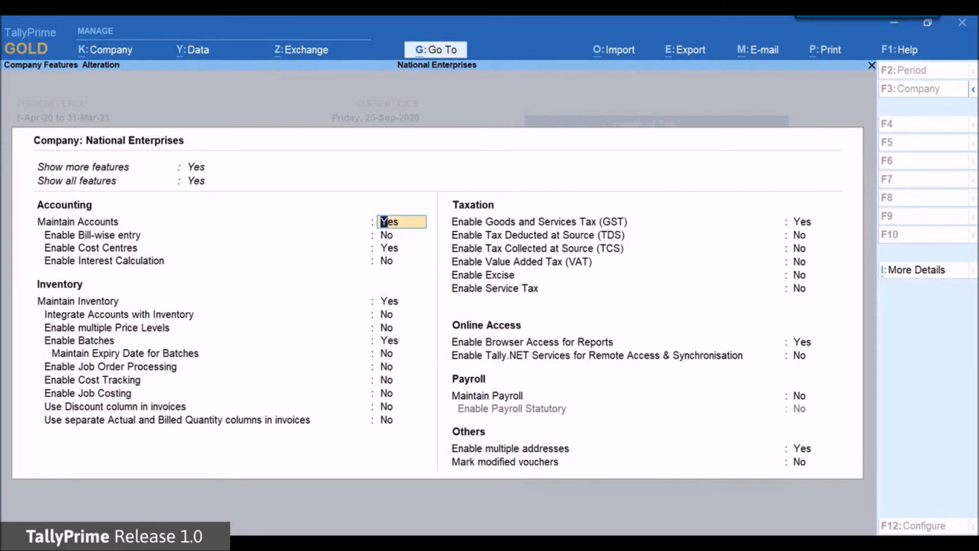
key("Return")
key("Return")
key("Return")
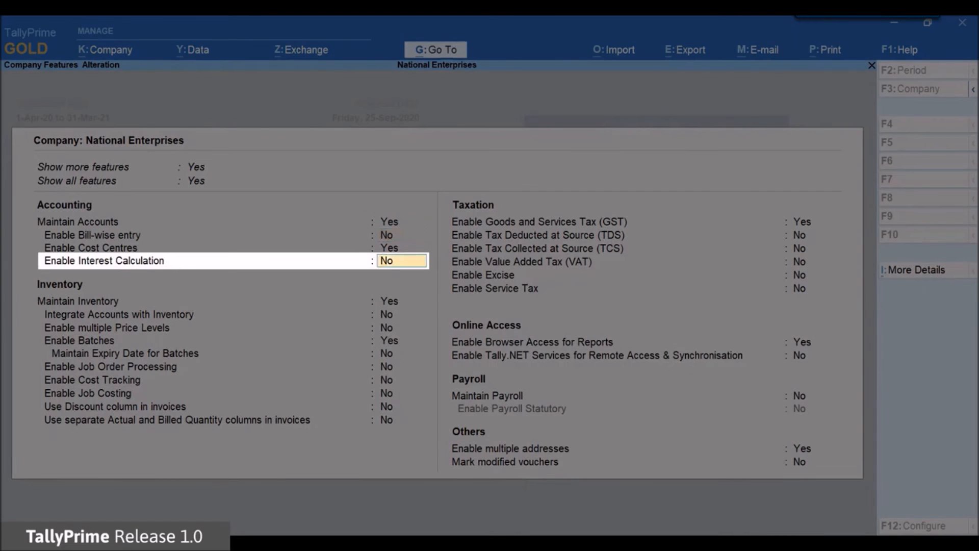
type("Yes")
key("Return")
key("Return")
key("Return")
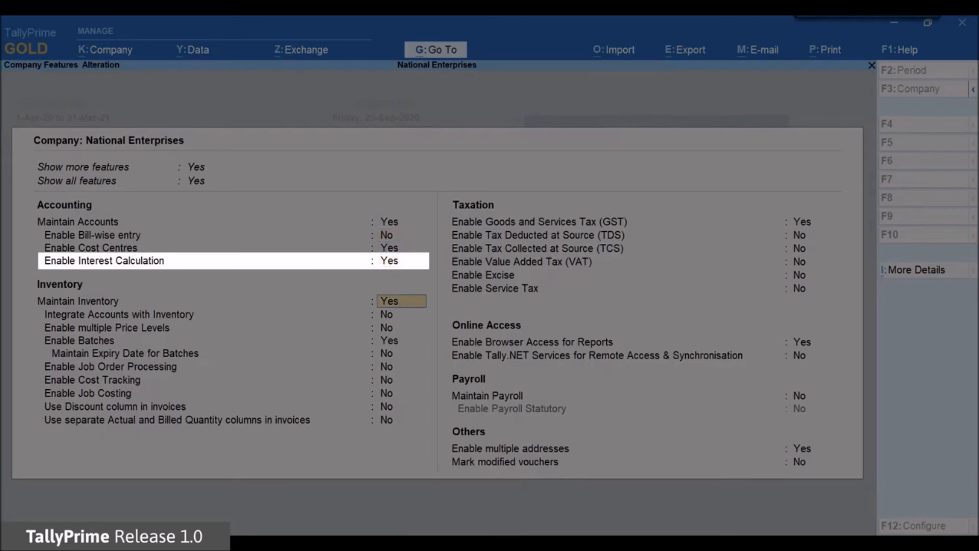
Set Enable multiple Price Levels and Enable Tax Deducted at Source (TDS) to Yes in the company features and save them.
type("Yes")
key("Return")
key("Return")
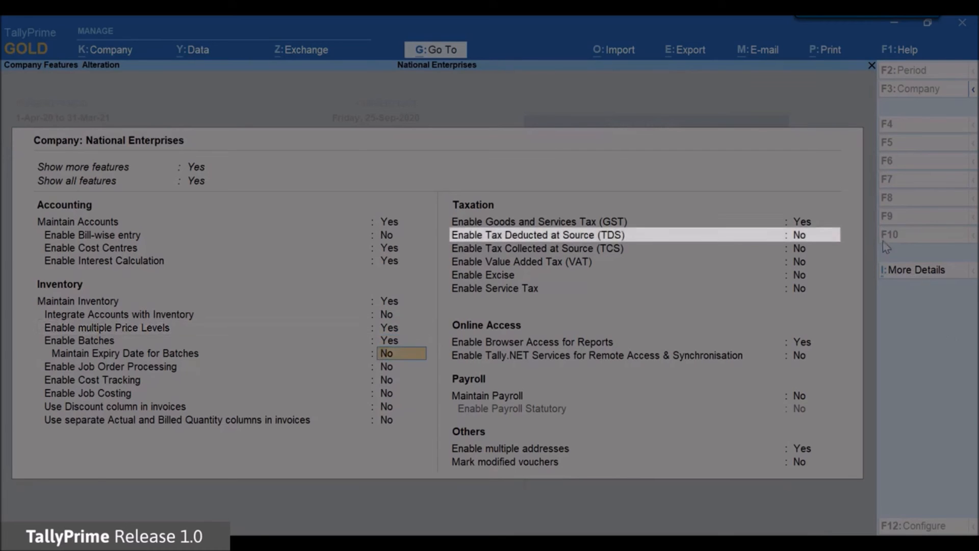
left_click(799, 235)
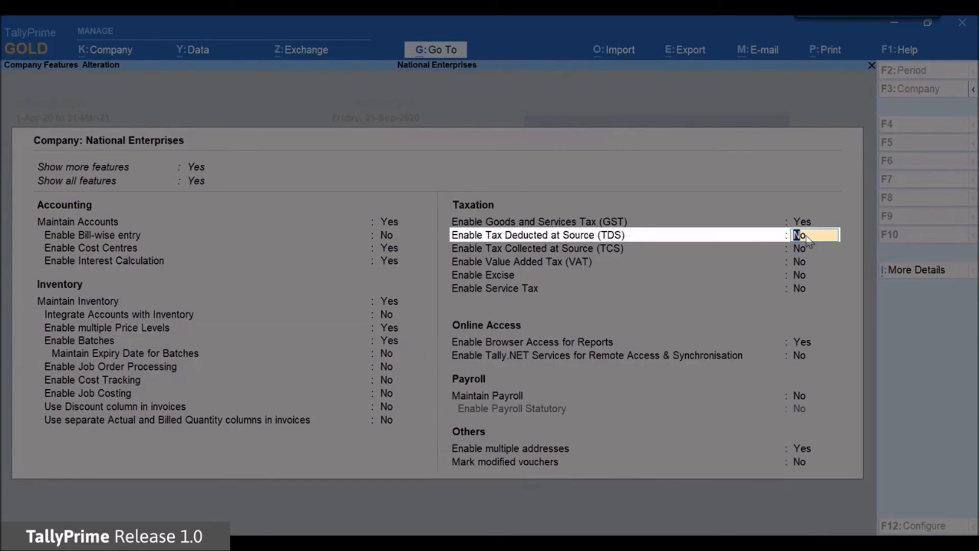
key("y")
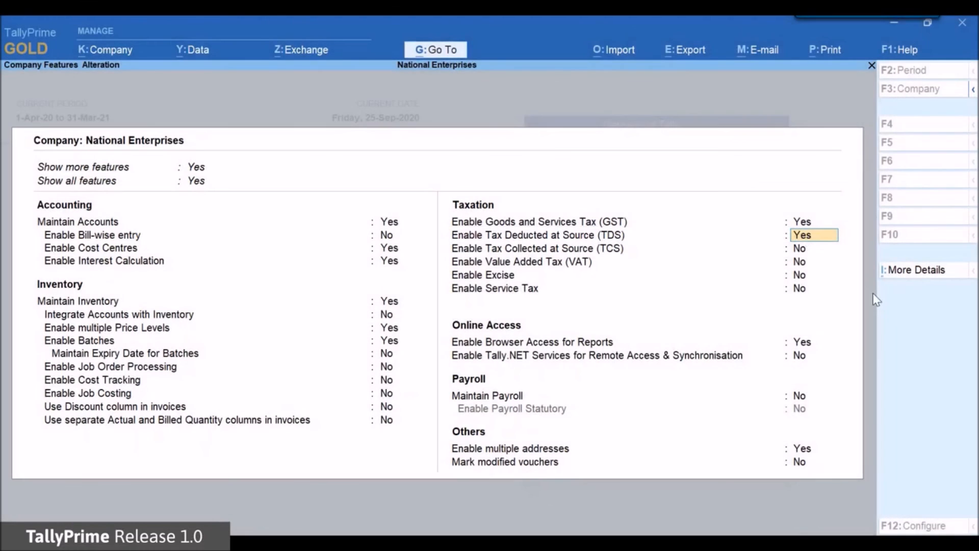
key("ctrl+a")
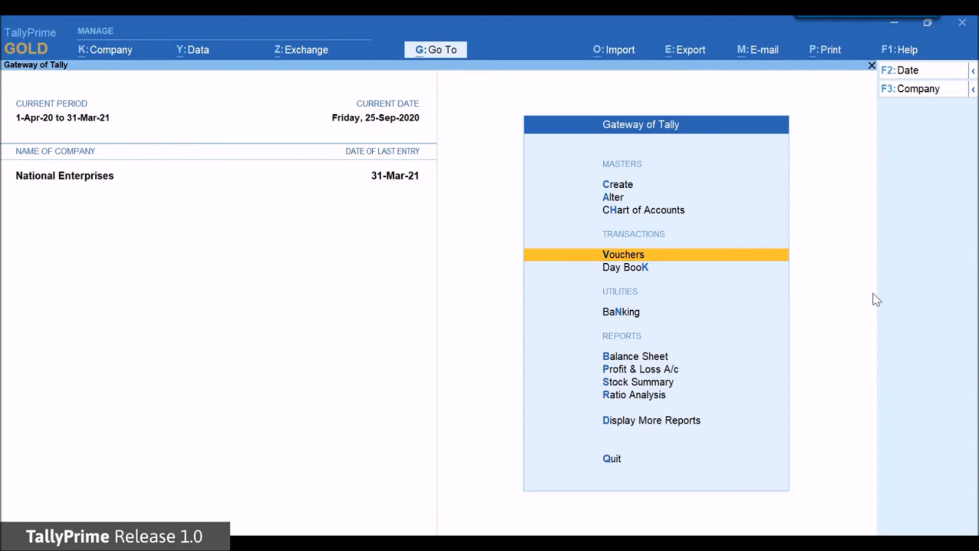
Start a new ledger, look over the ledger creation configuration options, and return to the Gateway of Tally without changing any.
key("Up")
key("Up")
key("Up")
key("Return")
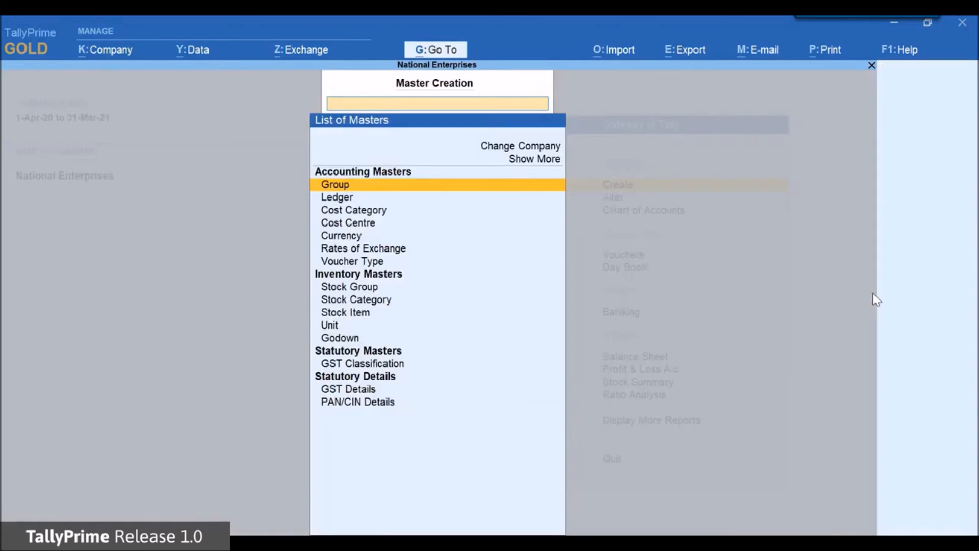
key("Down")
key("Return")
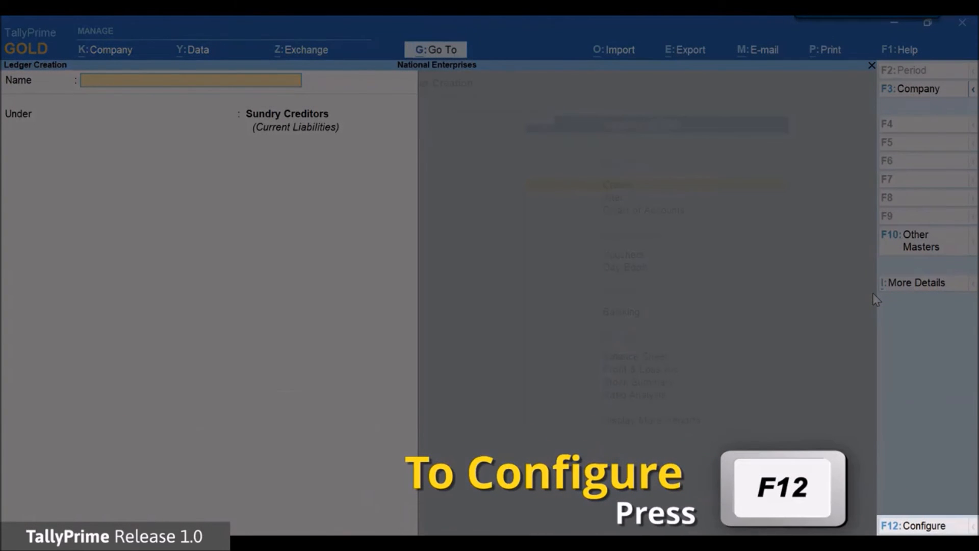
key("F12")
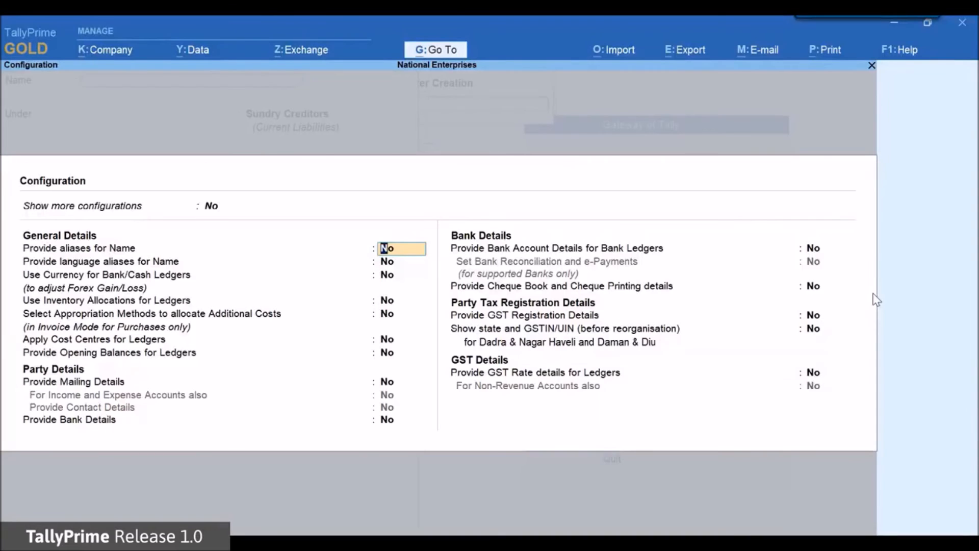
key("Escape")
key("Escape")
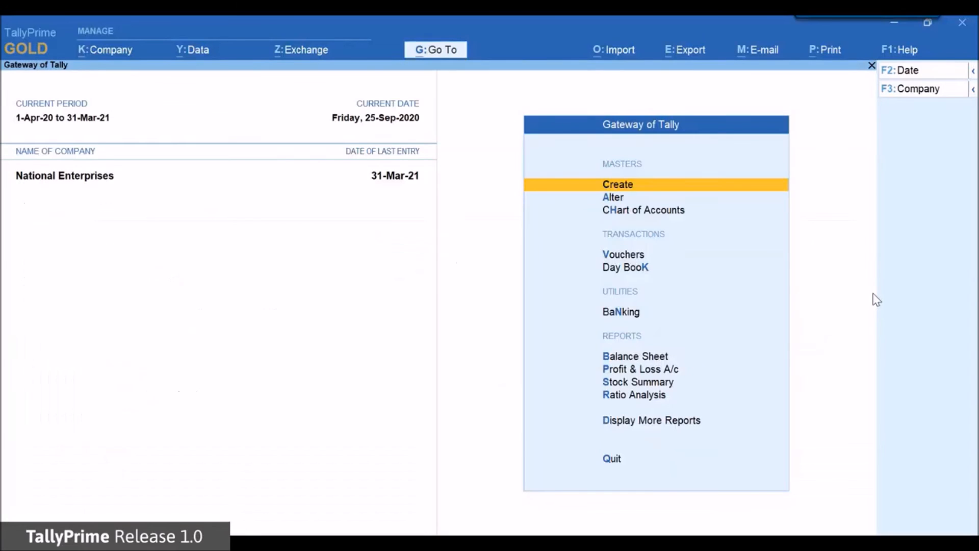
Start a new receipt voucher and look over its voucher configuration options, closing them without changes.
key("Down")
key("Down")
key("Down")
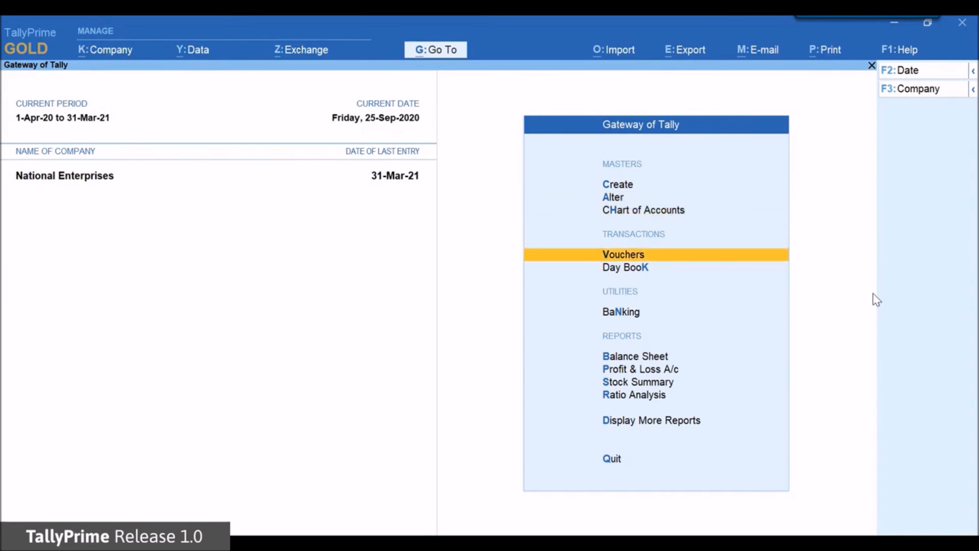
key("Return")
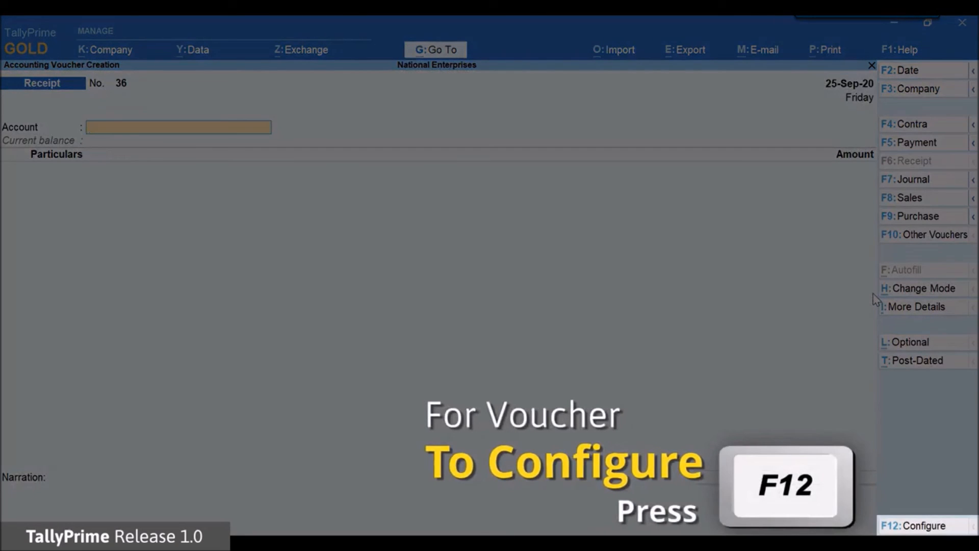
key("F12")
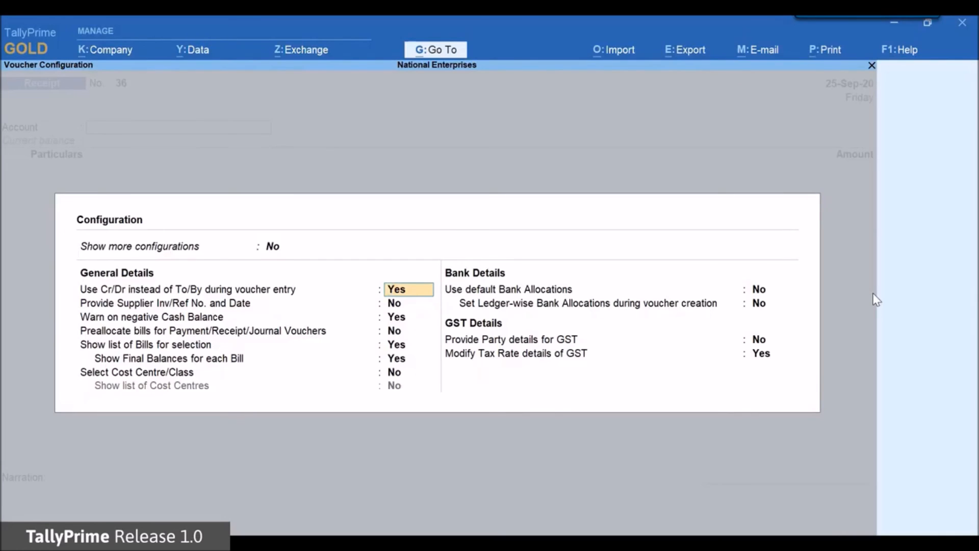
key("Escape")
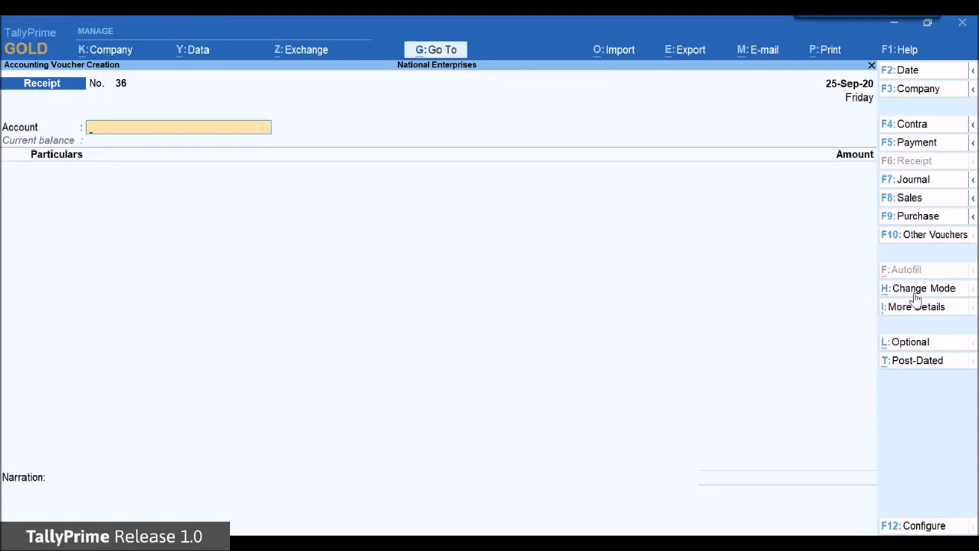
View the available voucher modes for the receipt and sales vouchers, and return to the Gateway of Tally without switching the sales mode.
left_click(949, 291)
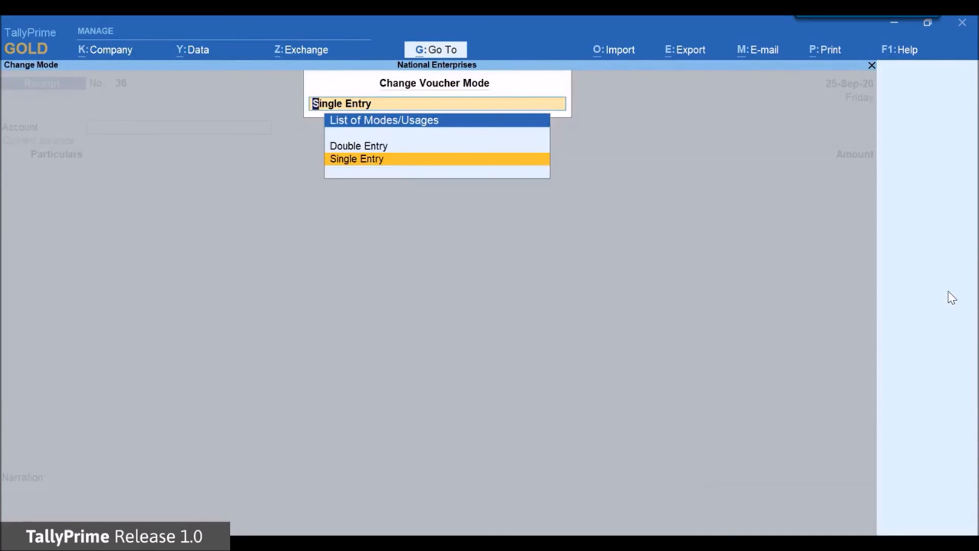
key("Up")
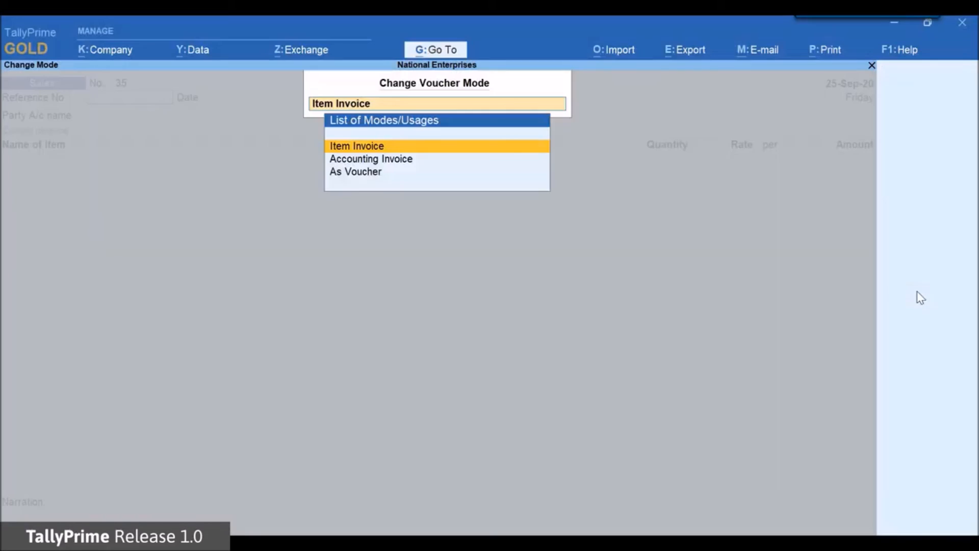
left_click(918, 291)
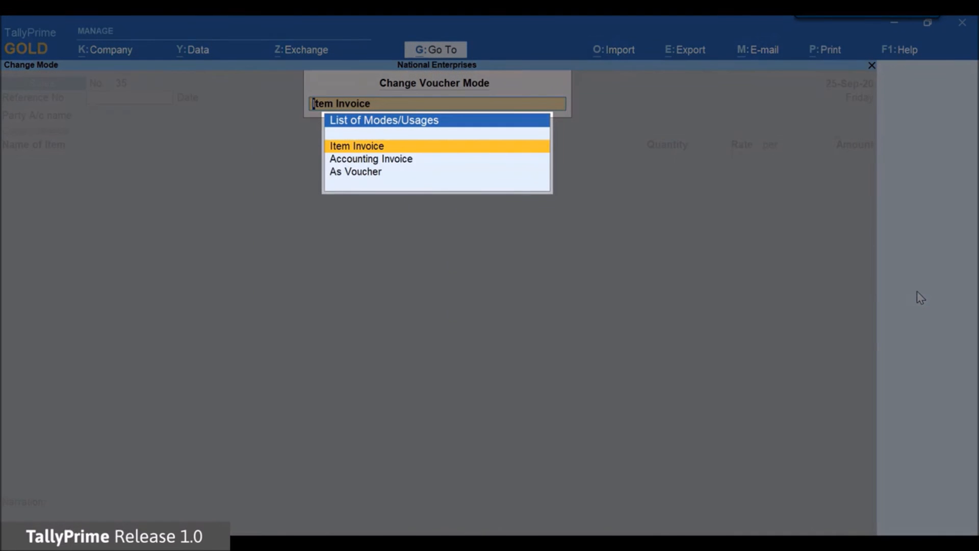
key("Down")
key("Down")
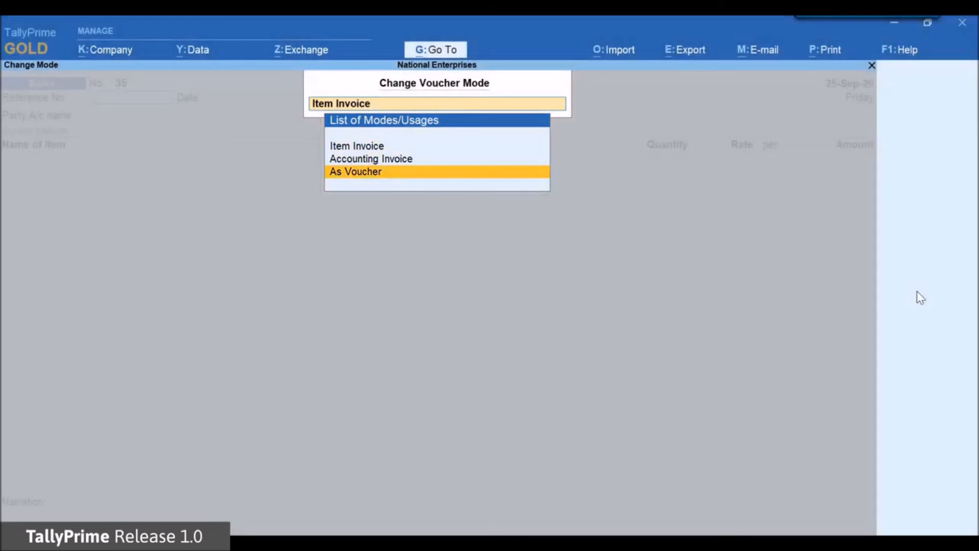
key("Escape")
key("Escape")
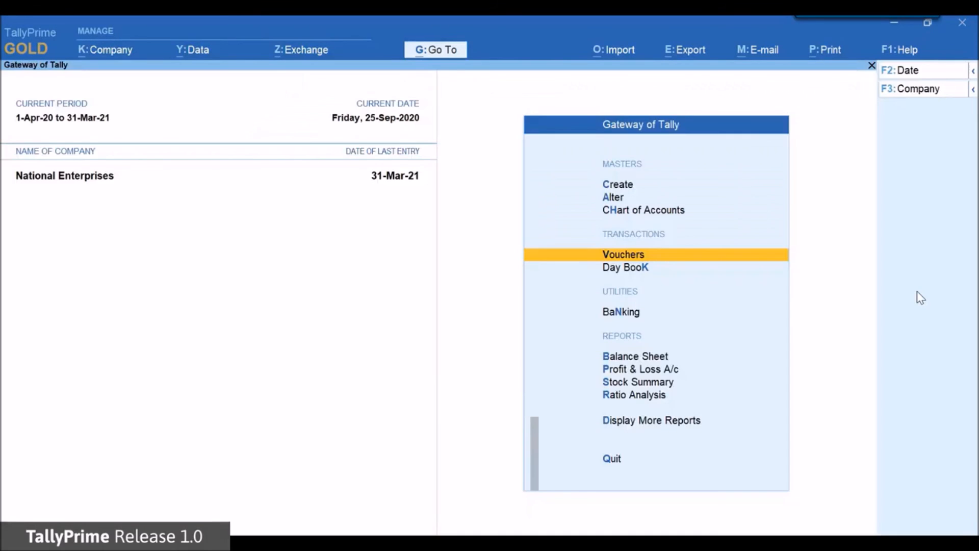